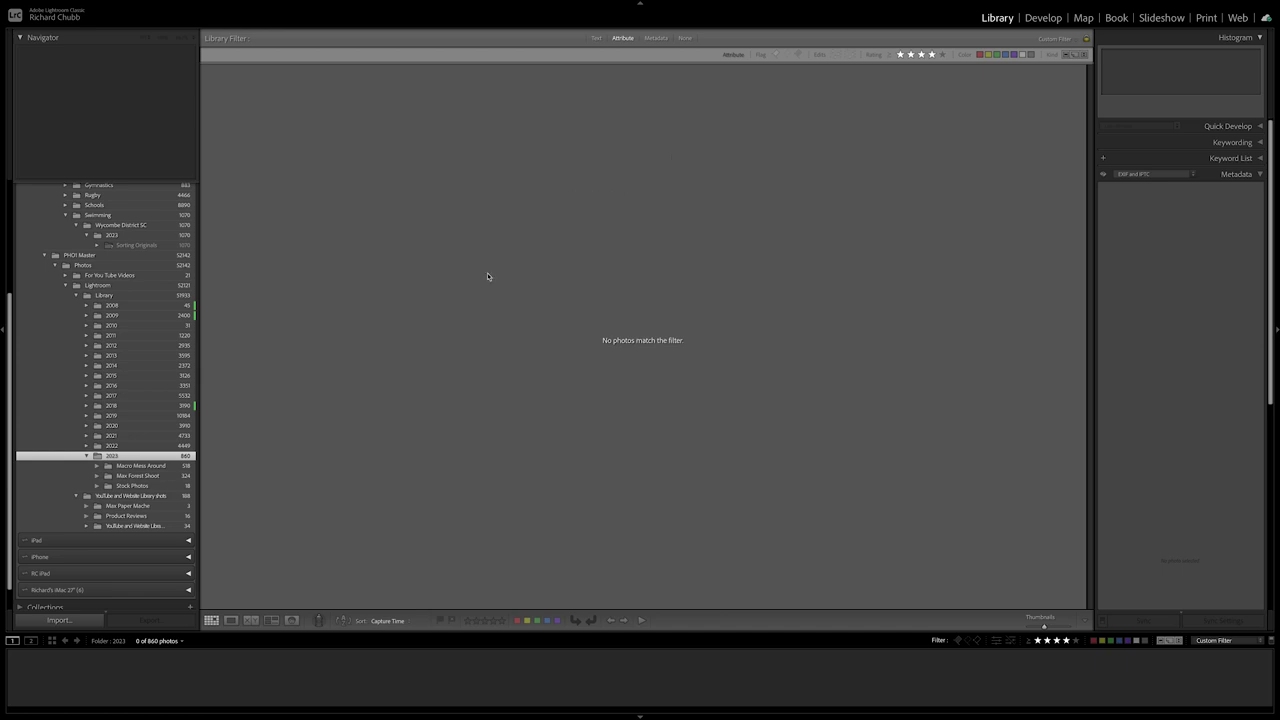
# - Open the Tethered Capture Settings dialog via File > Tethered Capture > Start Tethered Capture
pyautogui.moveTo(121, 3)
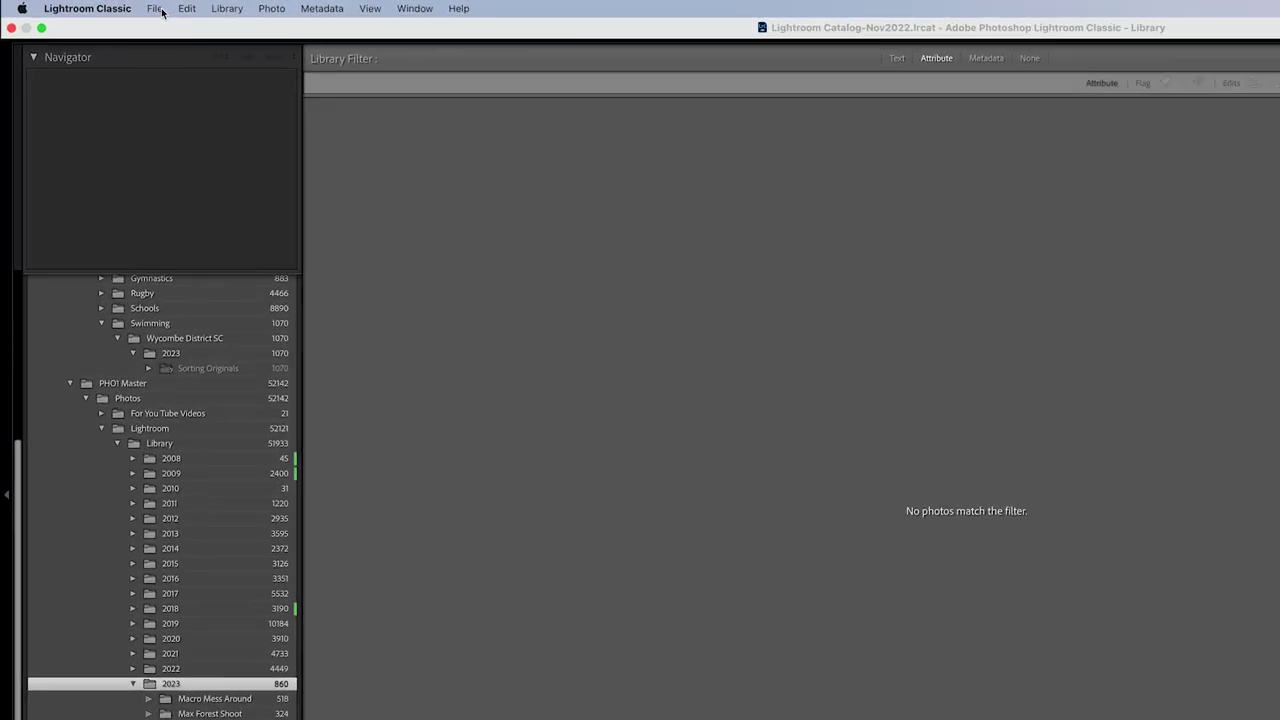
pyautogui.click(166, 10)
pyautogui.moveTo(194, 176)
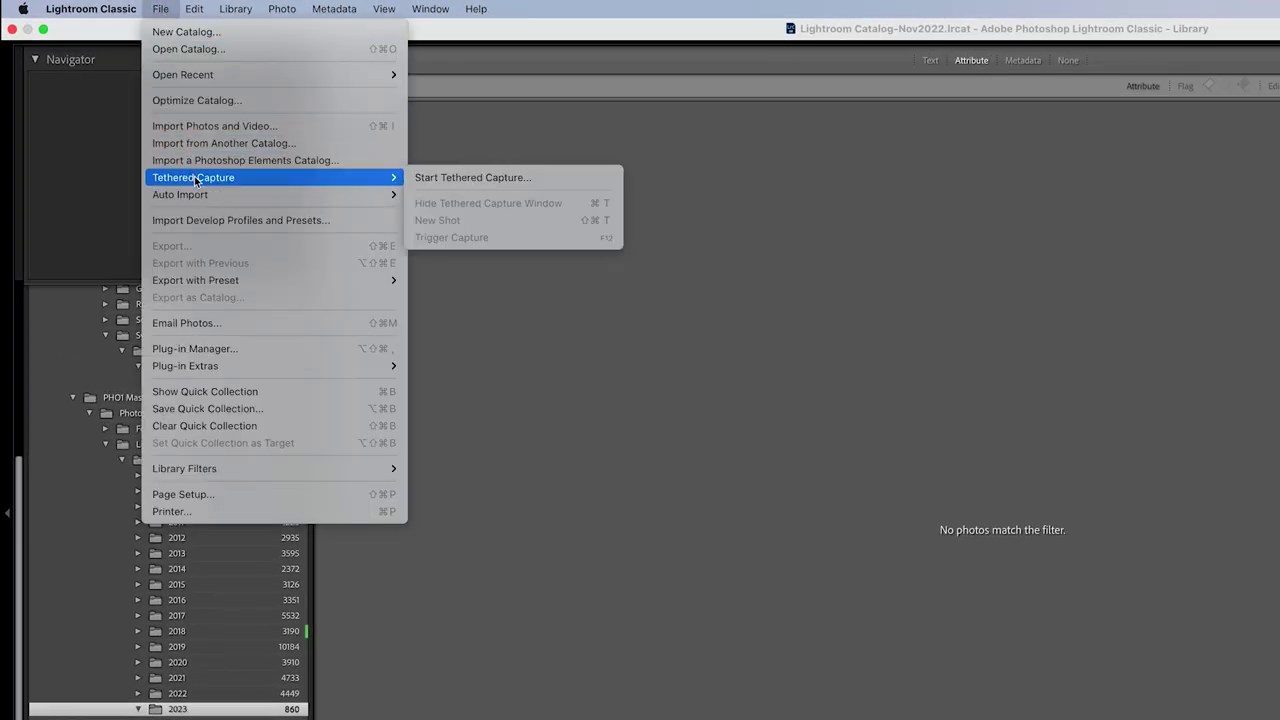
pyautogui.click(428, 177)
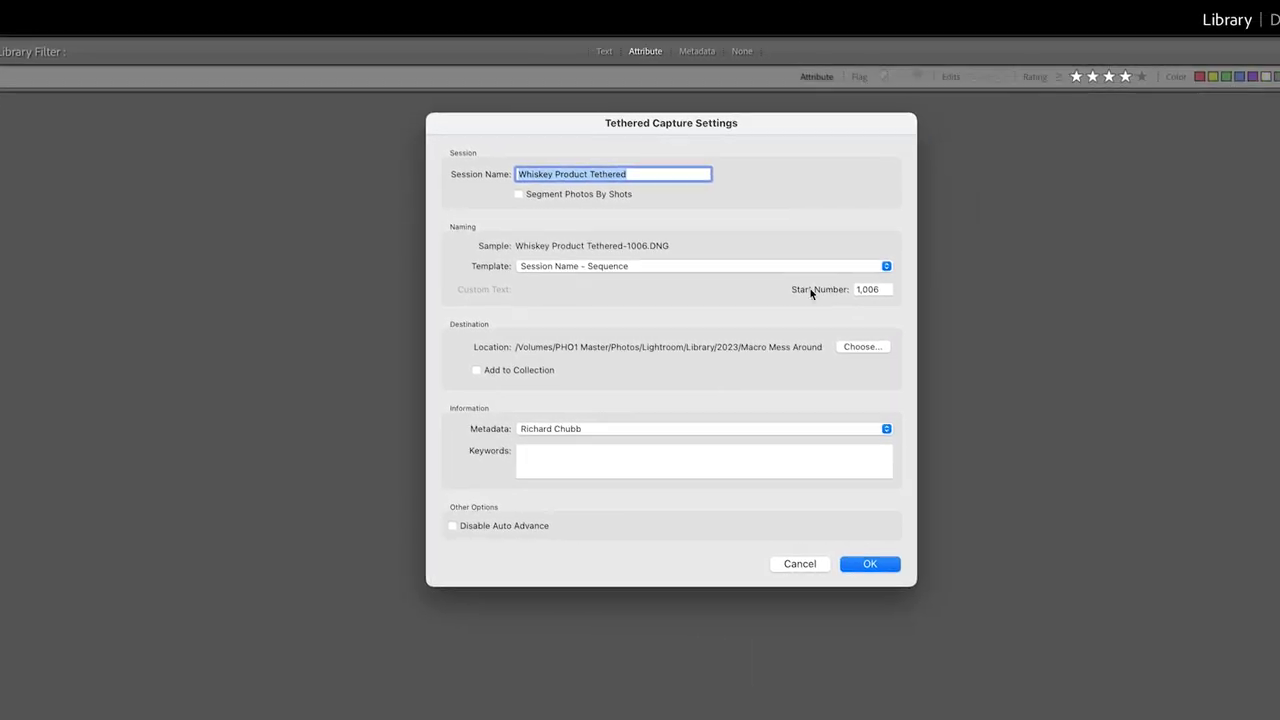
# - Replace the session name with 'Whiskey Product Tether Test'
pyautogui.moveTo(690, 126); pyautogui.dragTo(684, 162)
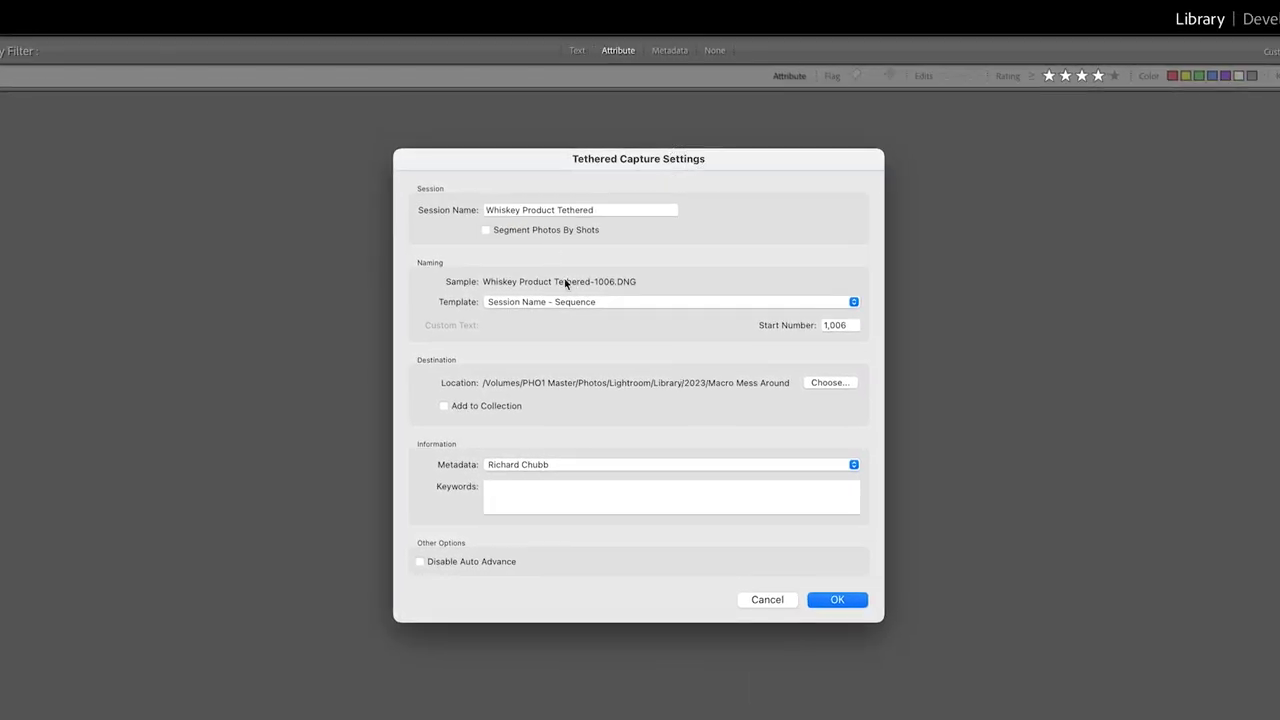
pyautogui.moveTo(612, 207); pyautogui.dragTo(474, 208)
pyautogui.press('BackSpace')
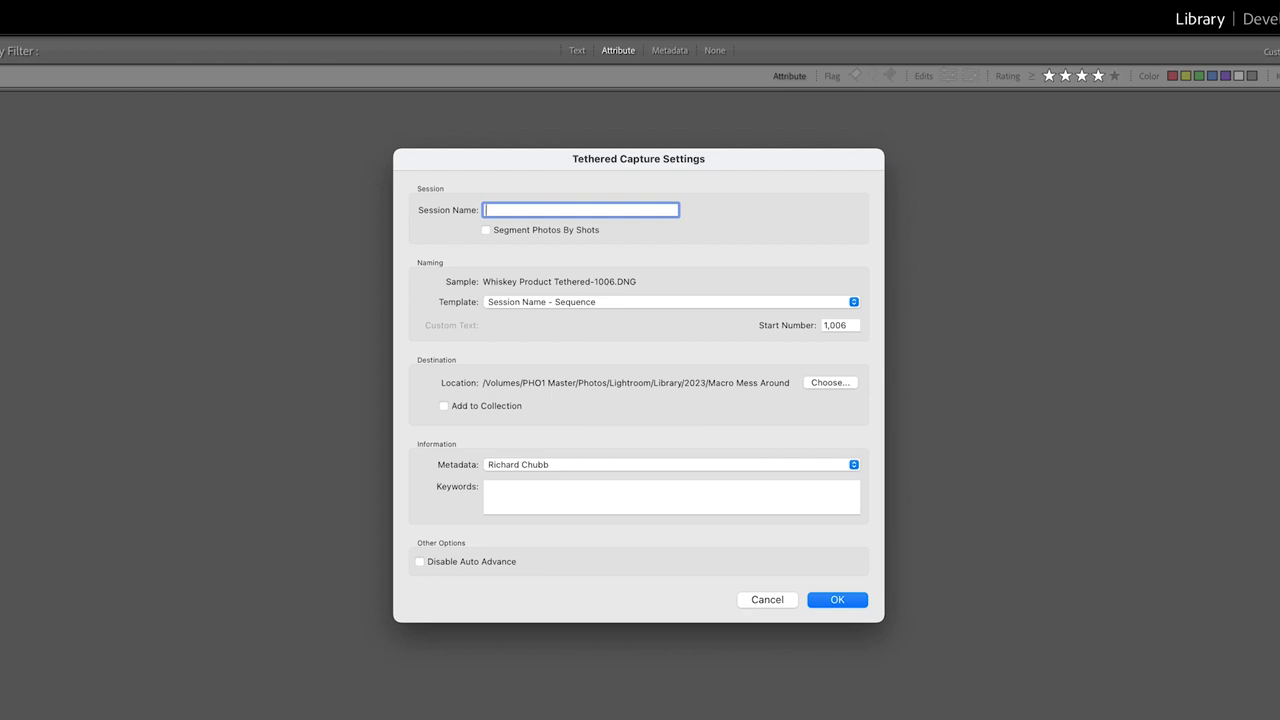
pyautogui.write('W')
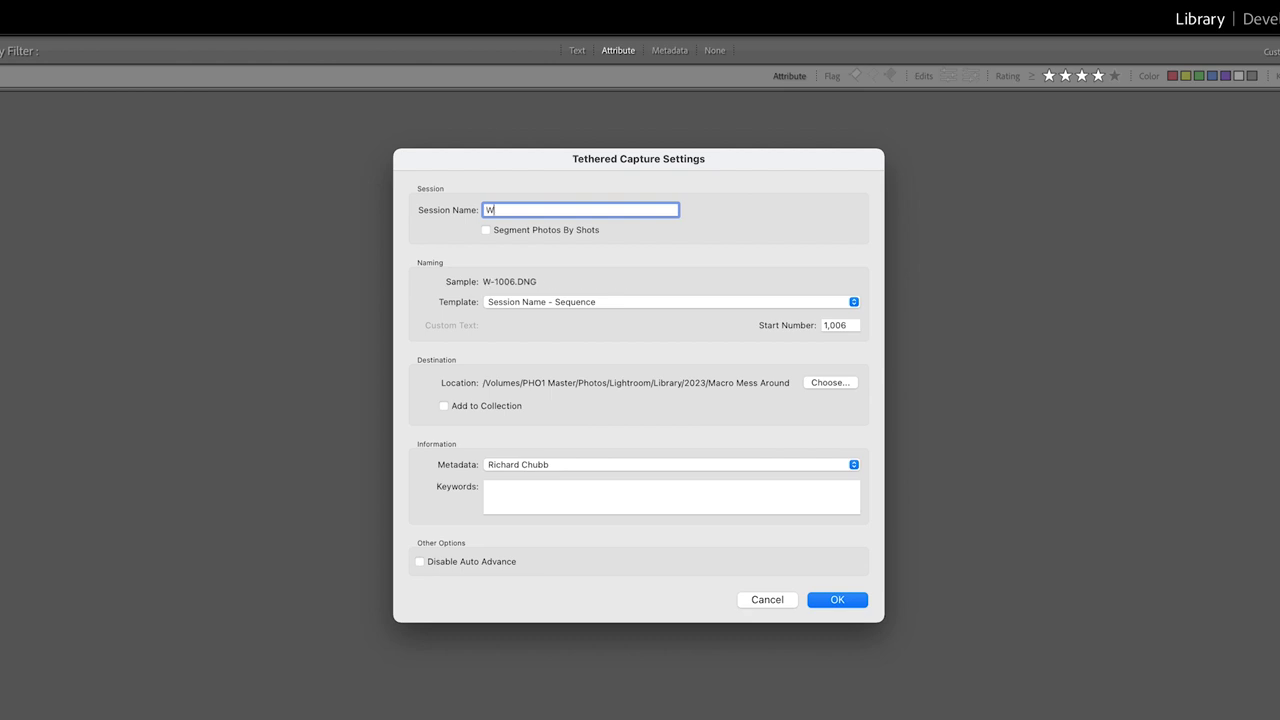
pyautogui.write('hiskey Product')
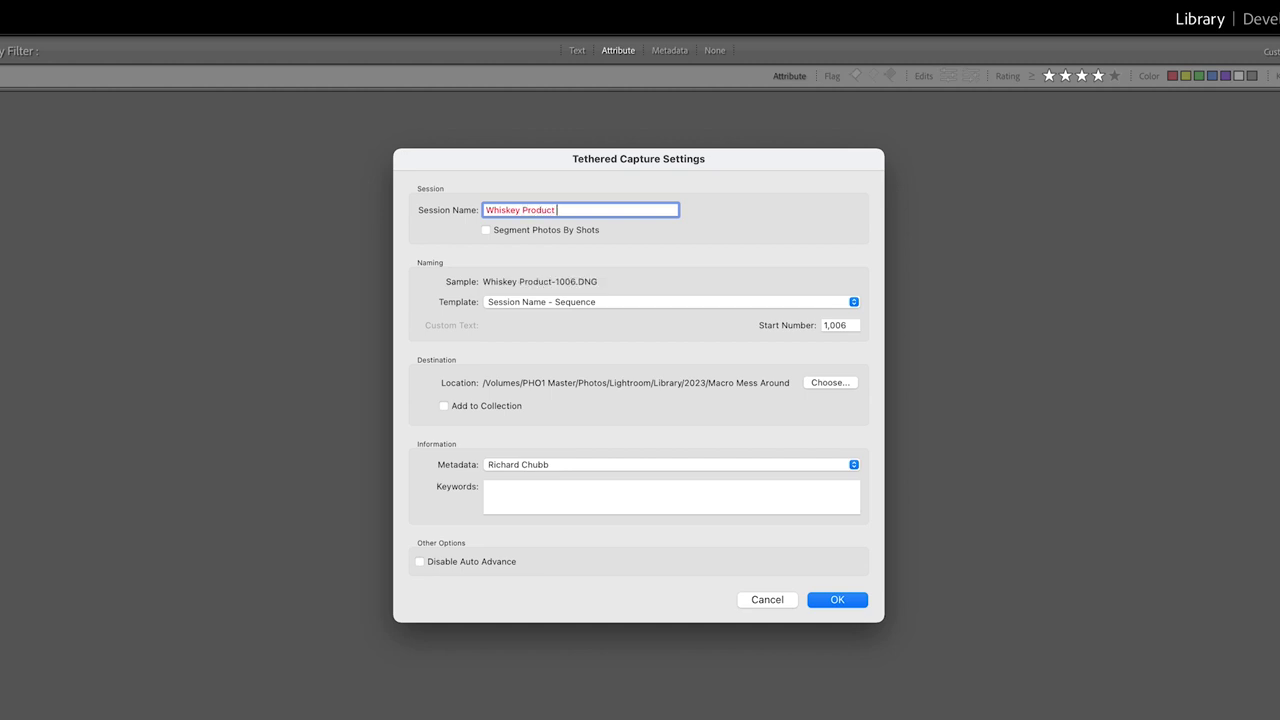
pyautogui.write(' Tether Test')
# - Set the tethered session's start number to 1000
pyautogui.doubleClick(840, 325)
pyautogui.write('100')
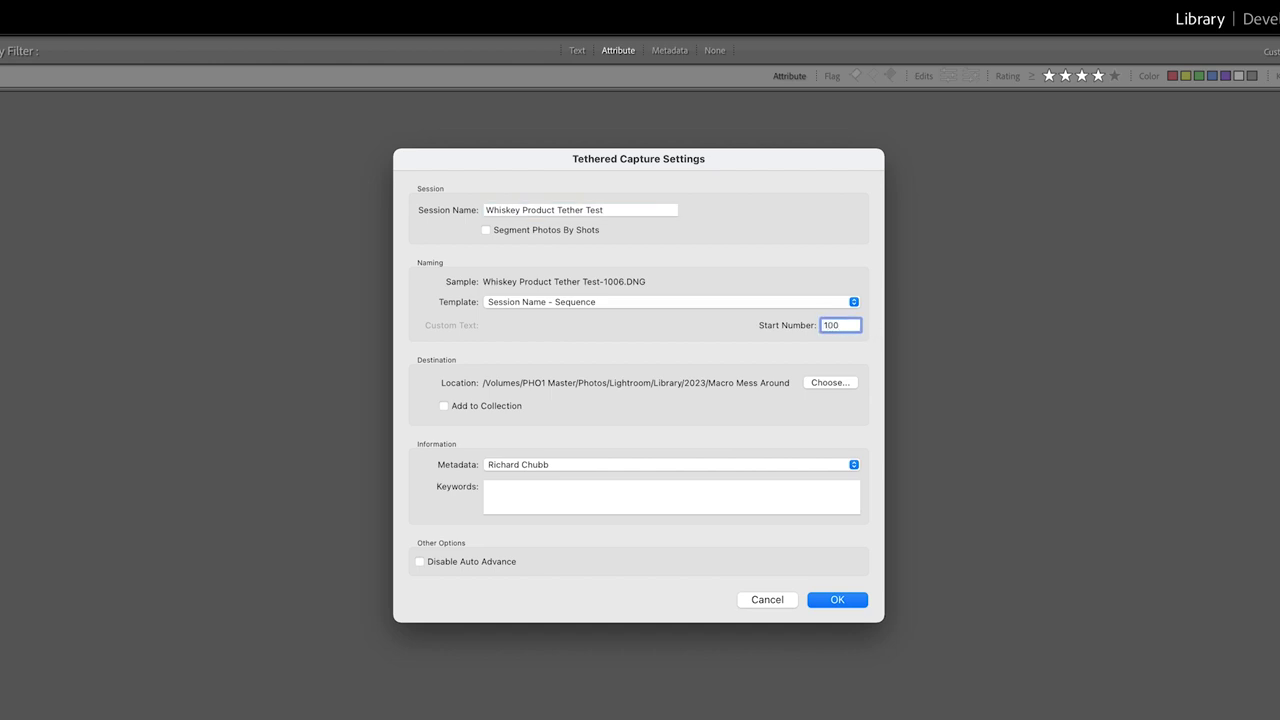
pyautogui.write('0')
pyautogui.click(700, 327)
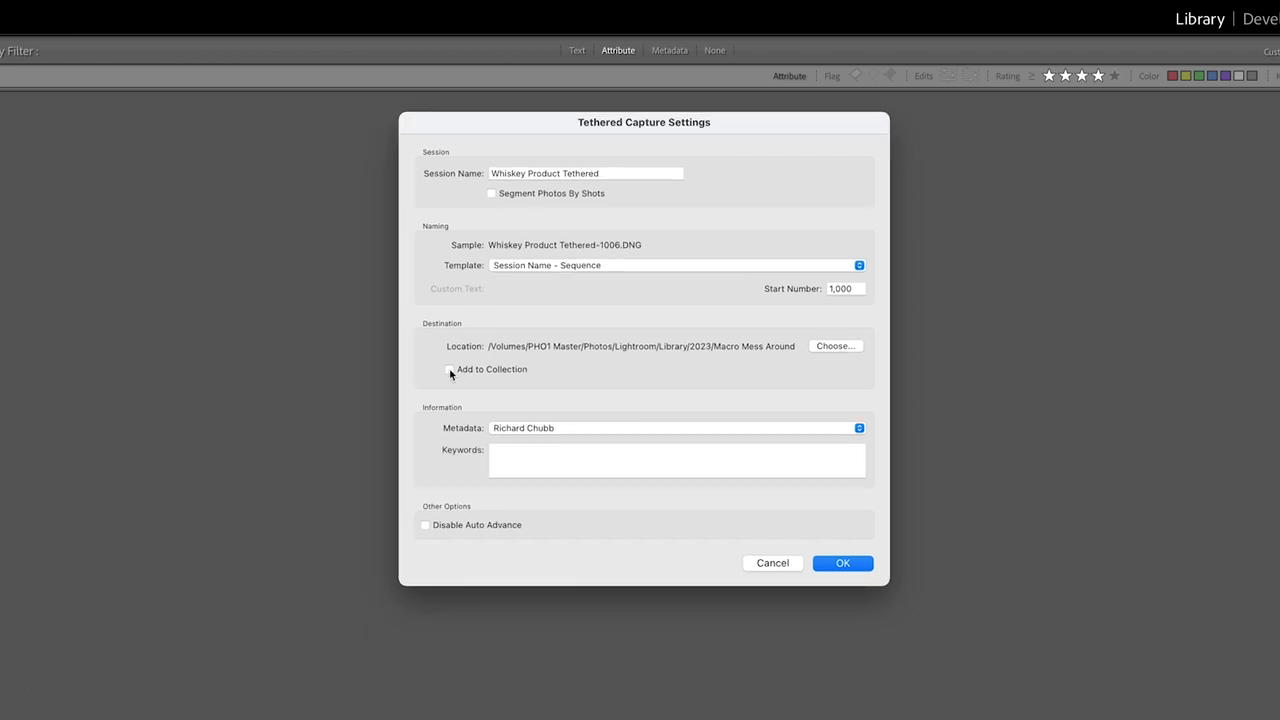
# - Enable Add to Collection, add whiskey, glass and product keywords, and begin tethered capture
pyautogui.click(449, 369)
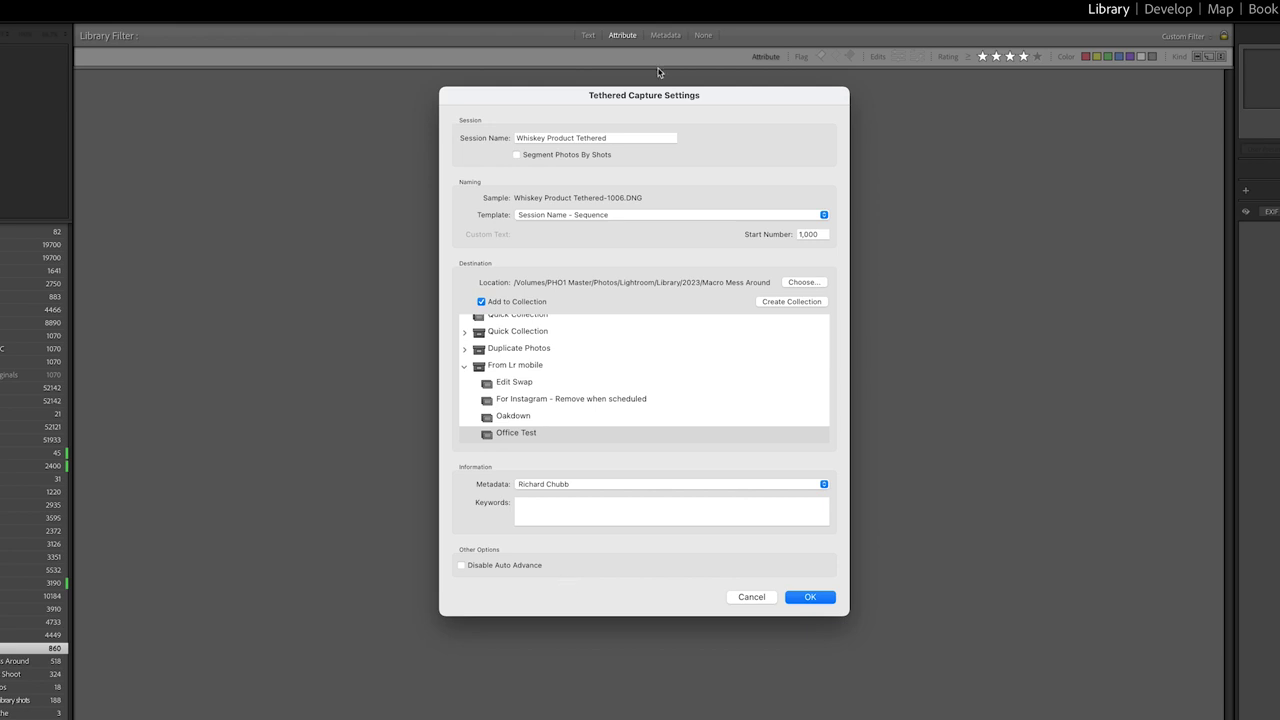
pyautogui.click(744, 504)
pyautogui.write('whiskey, glas')
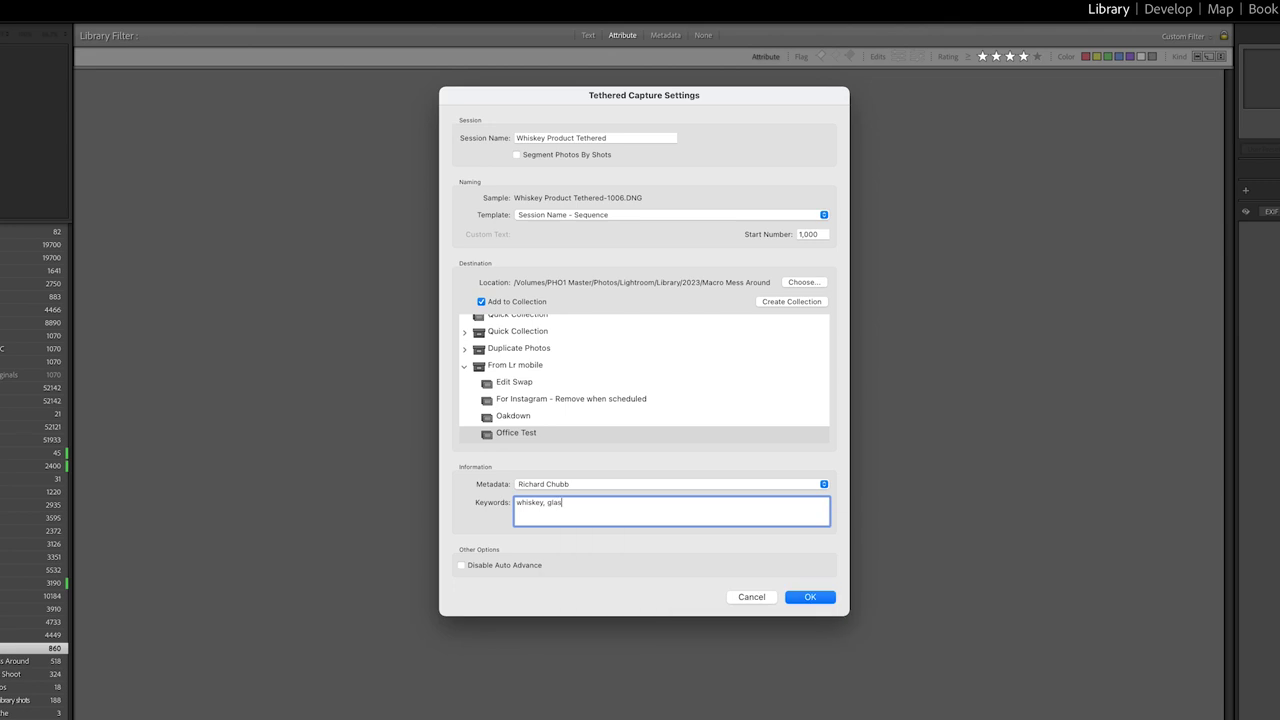
pyautogui.write('product,')
pyautogui.click(810, 598)
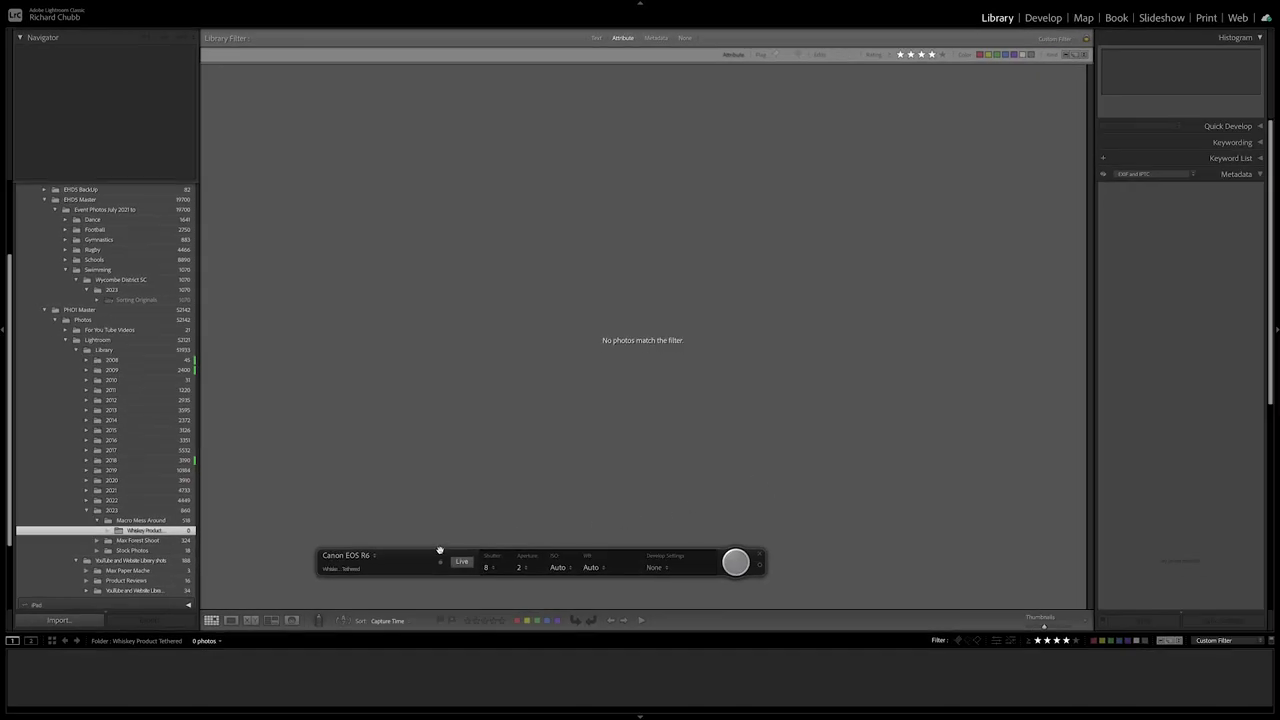
# - Select the Canon EOS R6 as the camera in the tether bar's camera list
pyautogui.moveTo(434, 554); pyautogui.dragTo(526, 380)
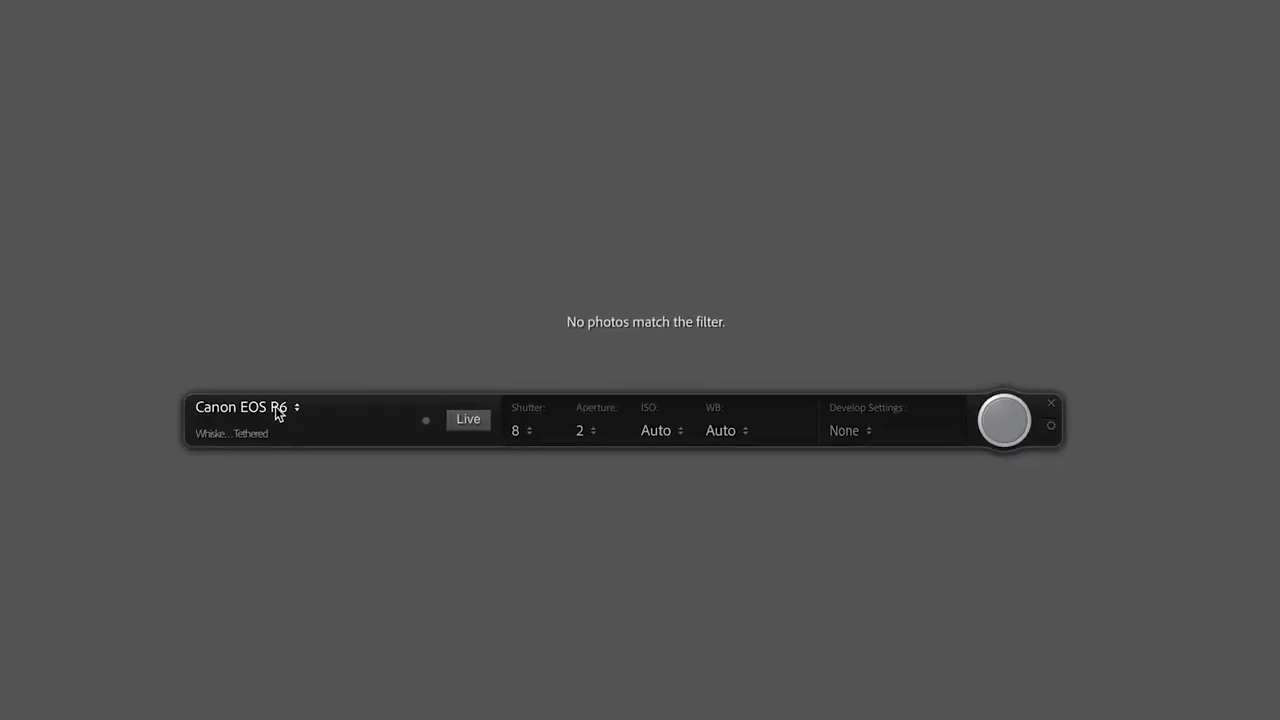
pyautogui.click(277, 412)
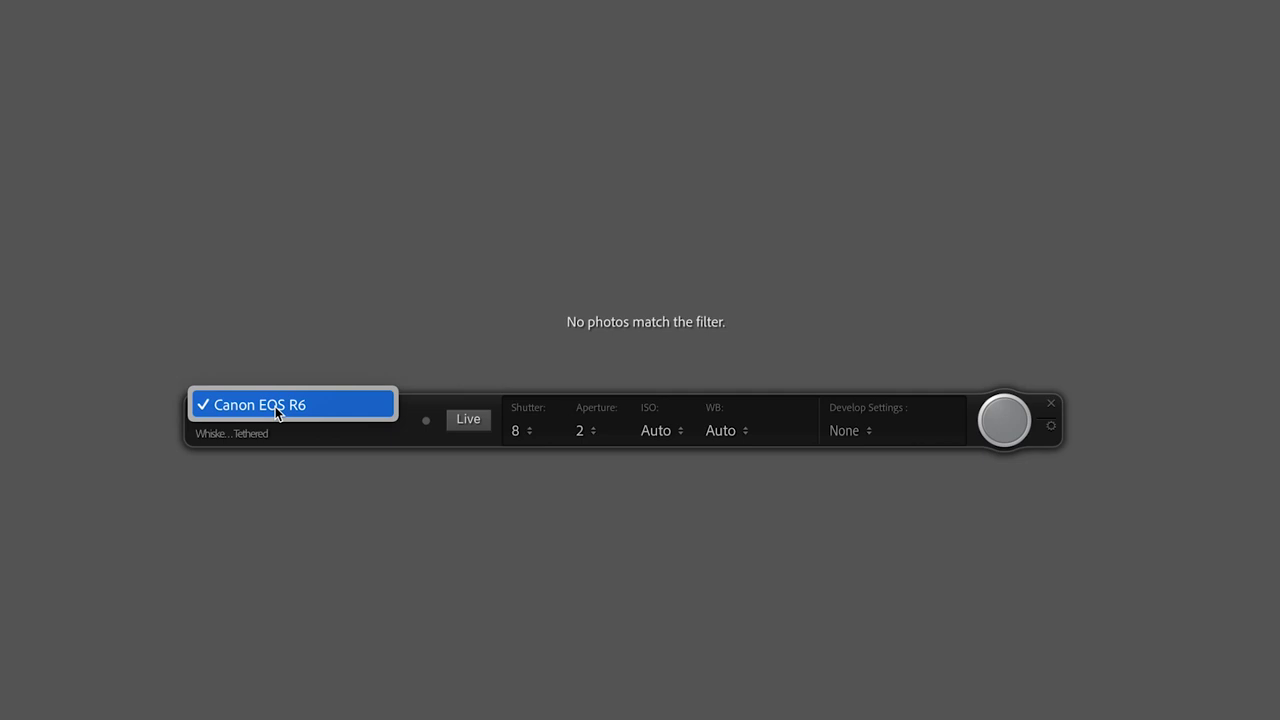
pyautogui.click(278, 405)
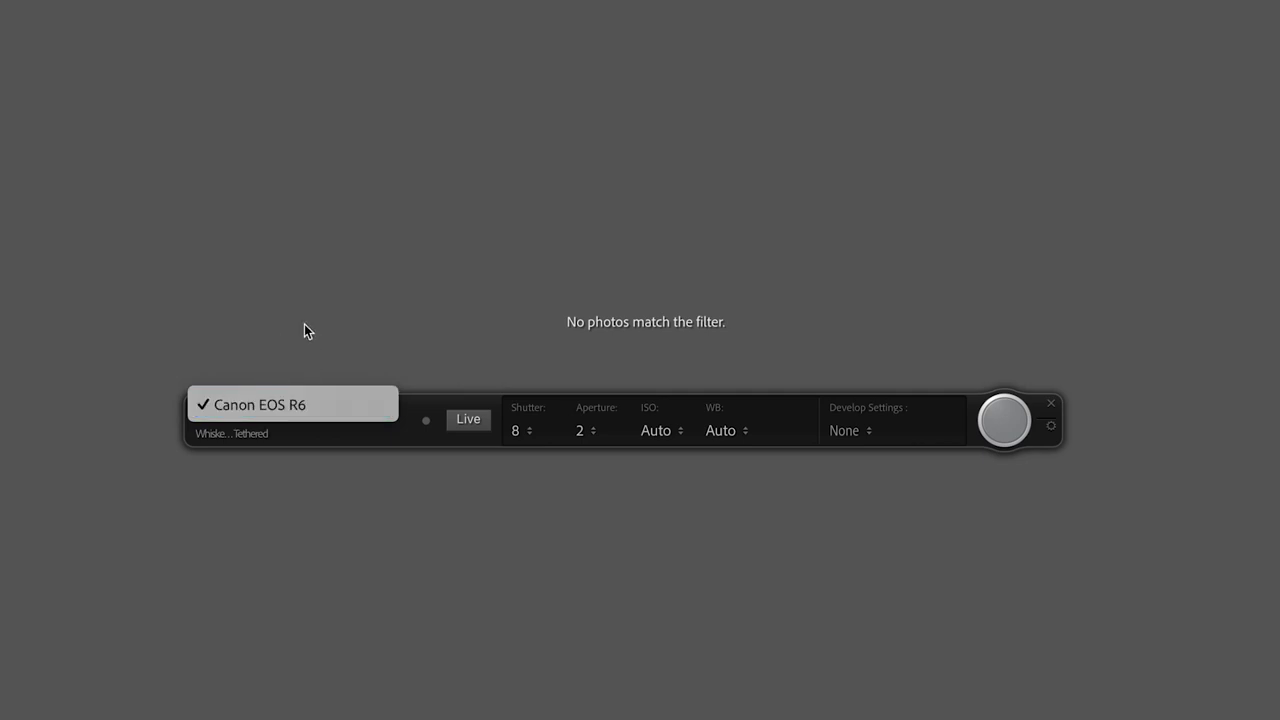
pyautogui.moveTo(425, 410); pyautogui.dragTo(414, 515)
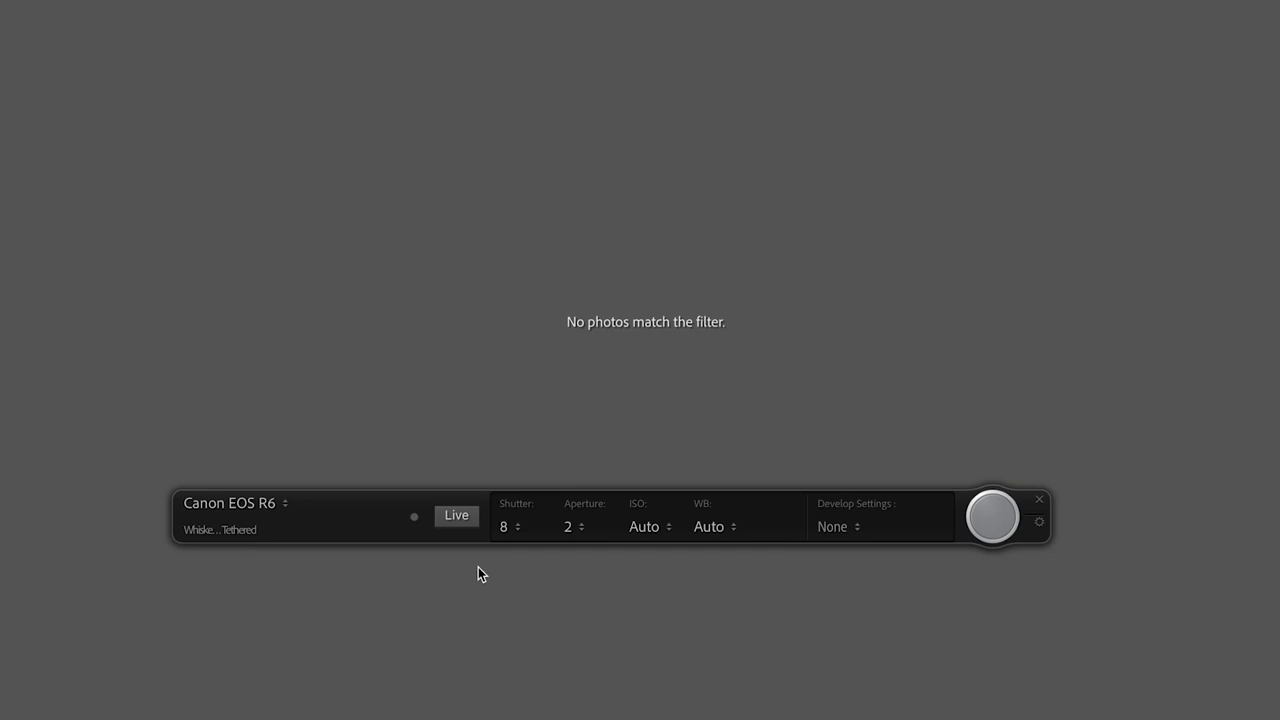
# - Review the shutter (8), aperture (2), ISO, white balance (Auto) and develop preset (None) settings unchanged
pyautogui.click(506, 529)
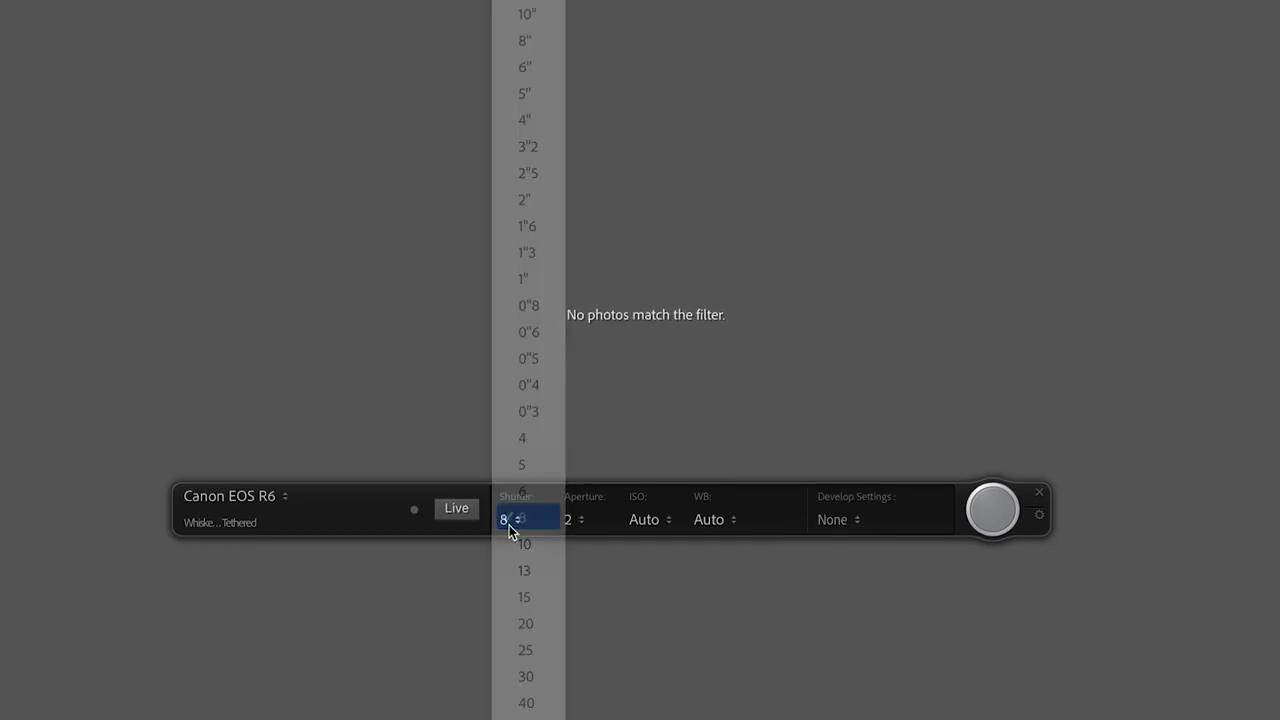
pyautogui.click(509, 528)
pyautogui.click(572, 530)
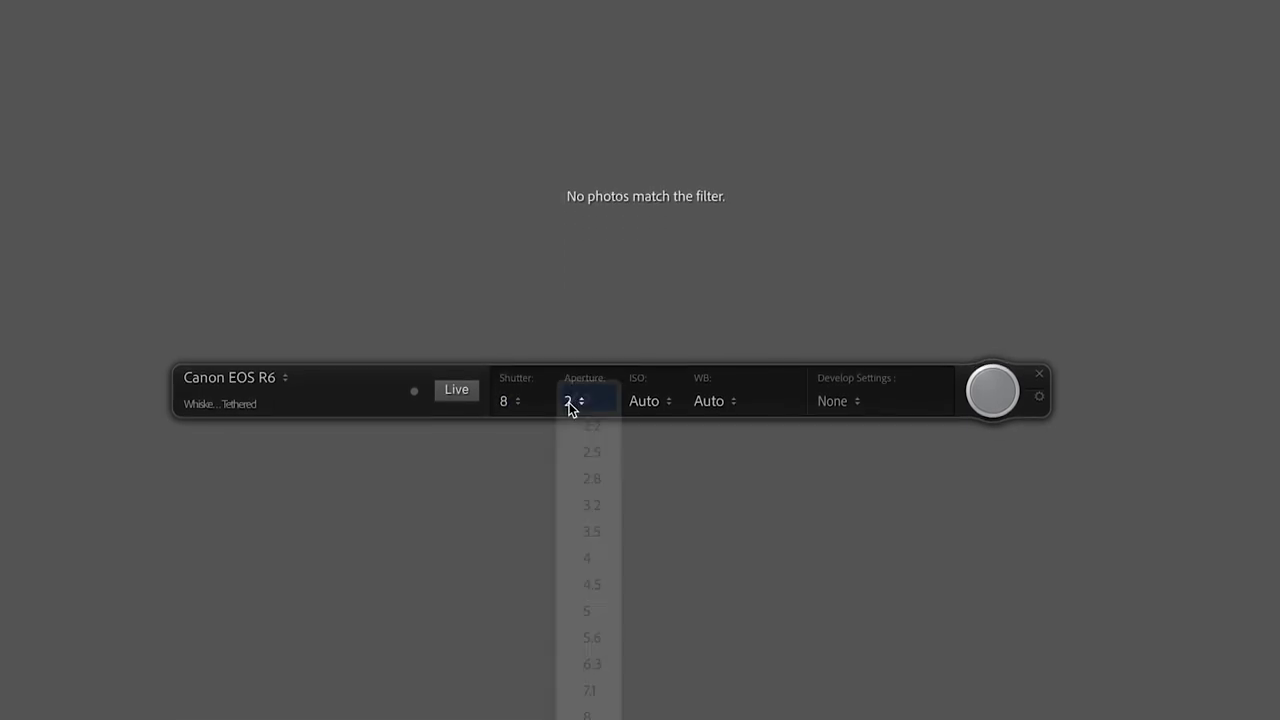
pyautogui.click(572, 434)
pyautogui.click(641, 436)
pyautogui.click(641, 340)
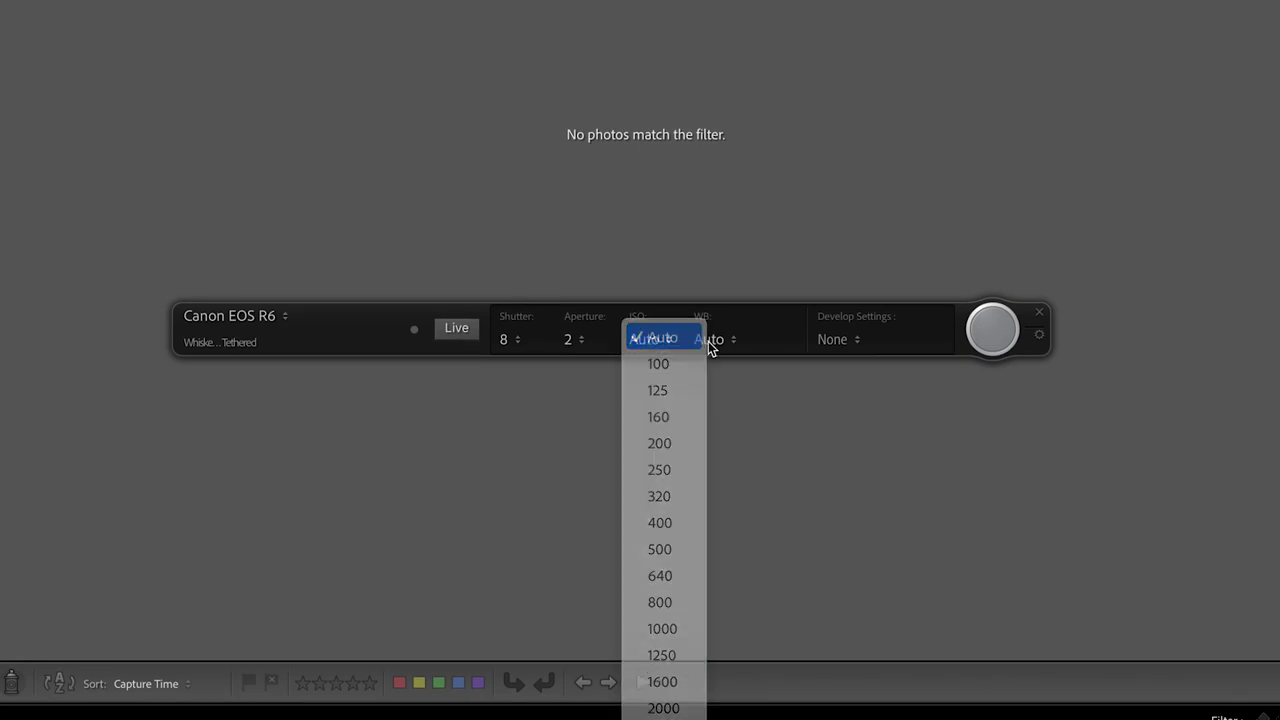
pyautogui.click(713, 341)
pyautogui.click(727, 341)
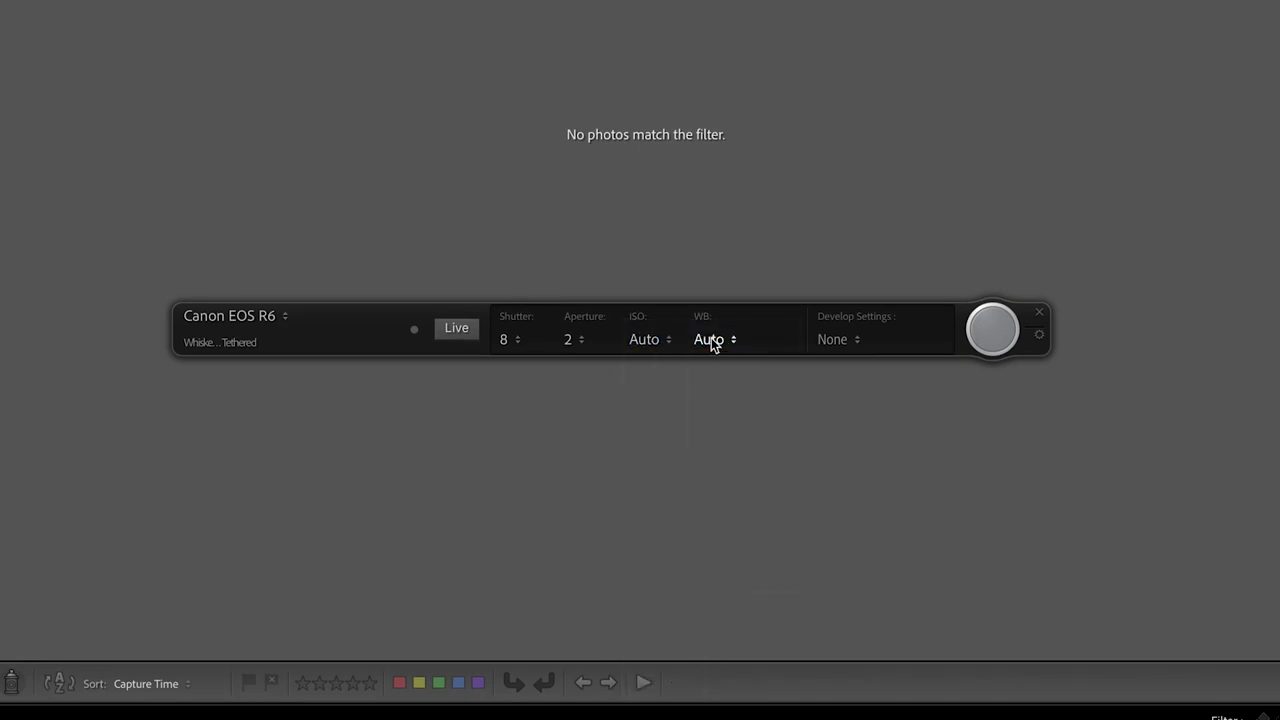
pyautogui.click(841, 342)
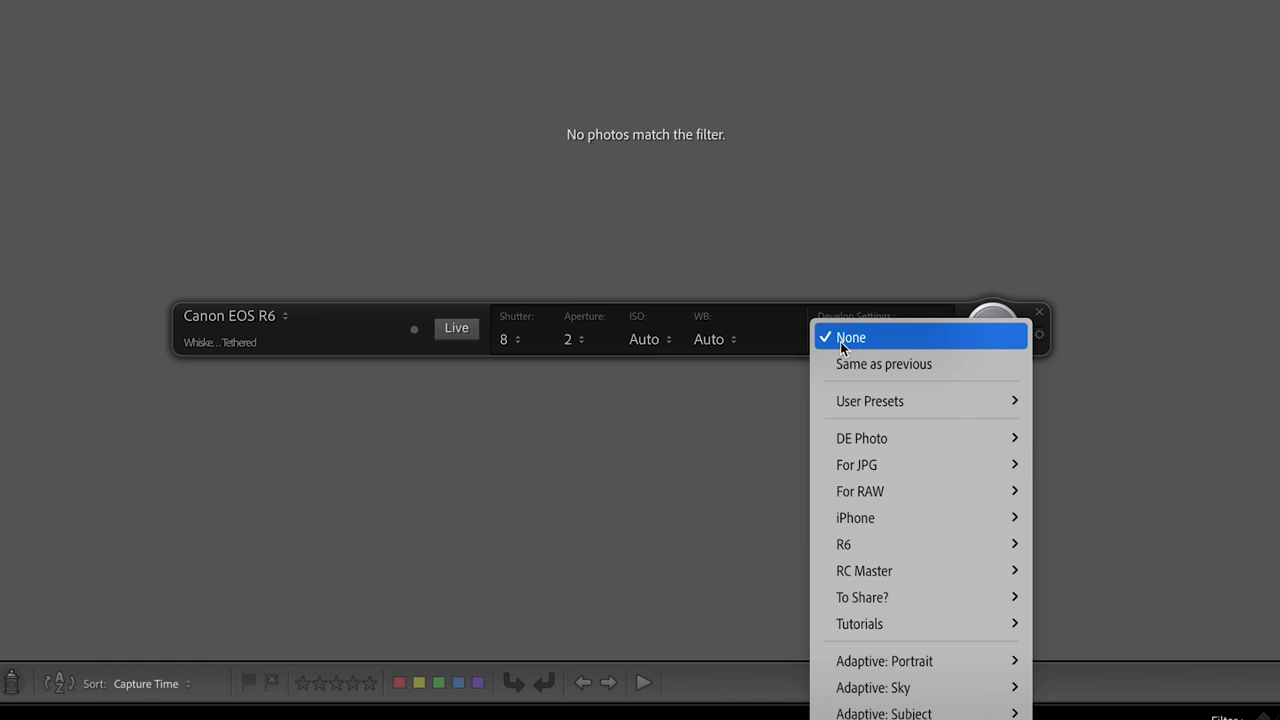
pyautogui.click(840, 341)
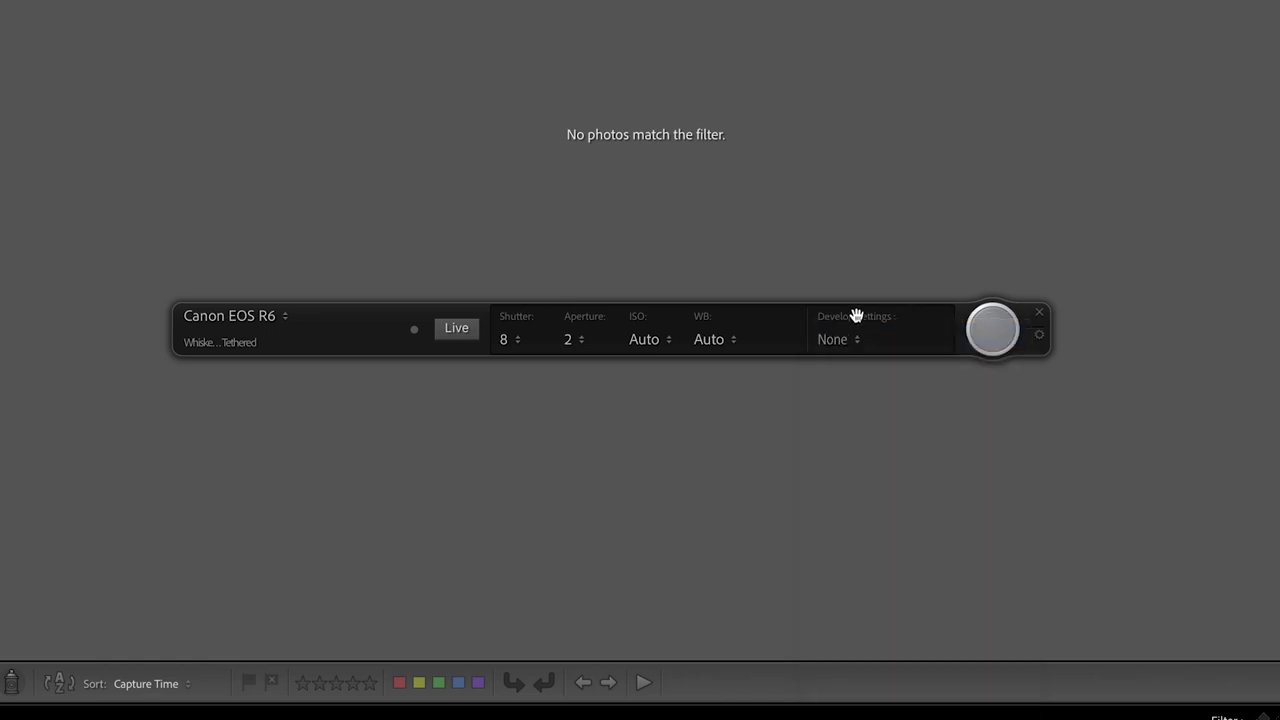
# - Set ISO to 100 and start the Live View preview
pyautogui.click(662, 340)
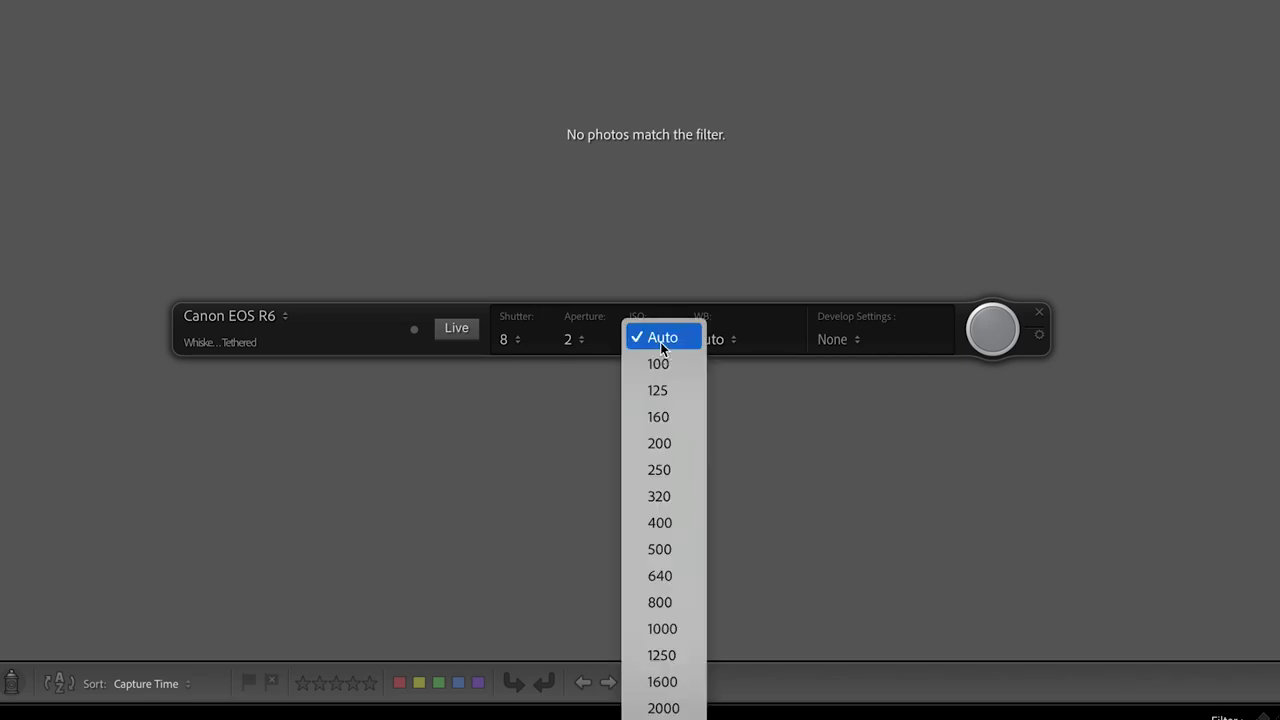
pyautogui.click(660, 363)
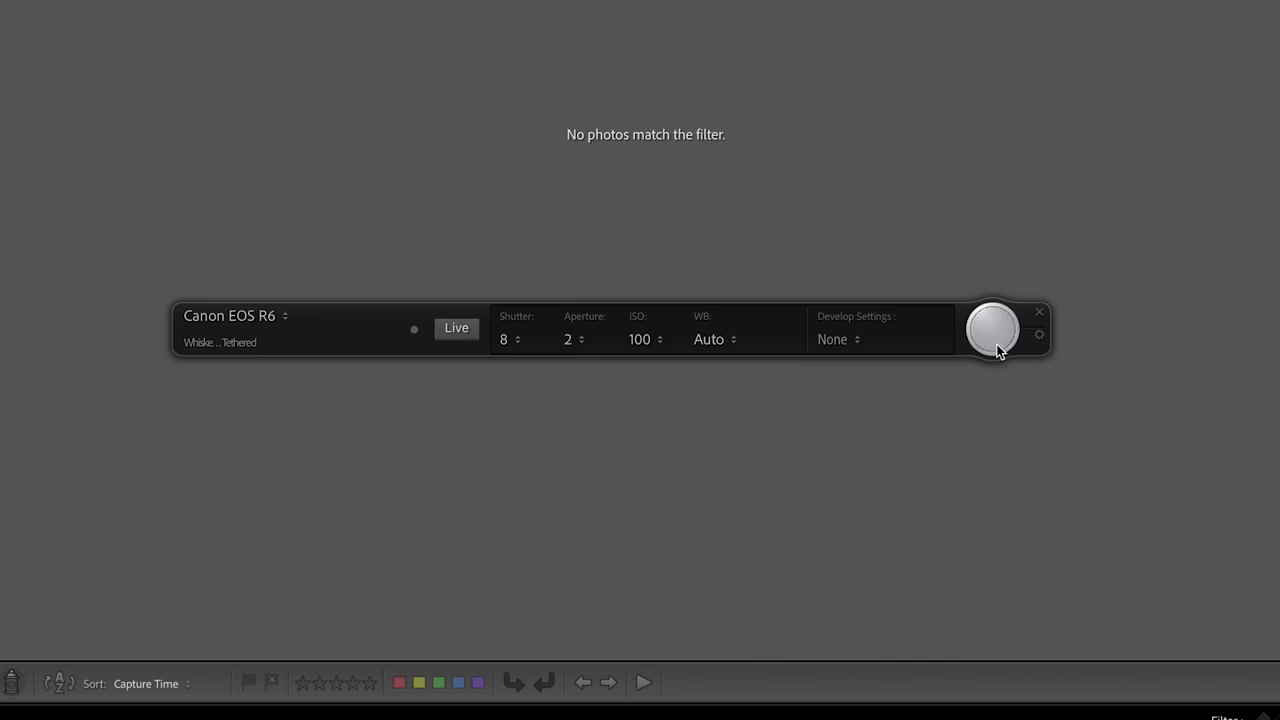
pyautogui.click(459, 332)
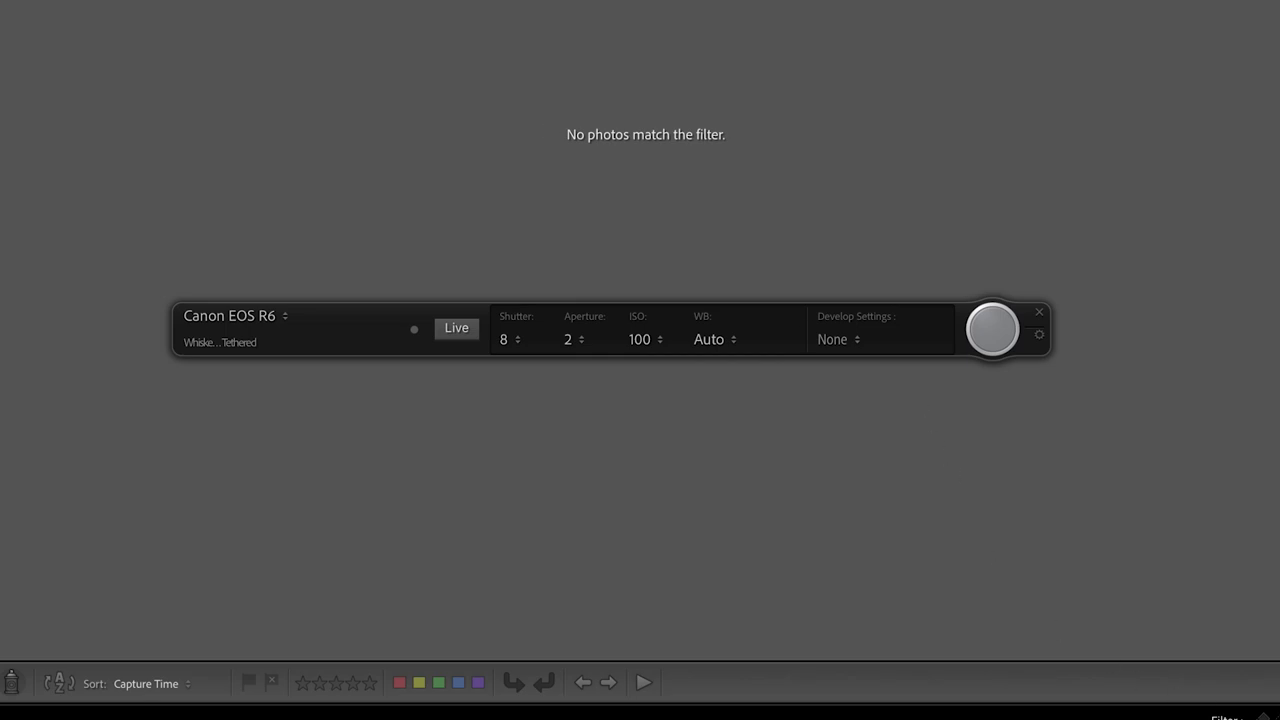
# - Turn off the library filter with Ctrl+L so all photos show
pyautogui.hotkey('ctrl', 'l')
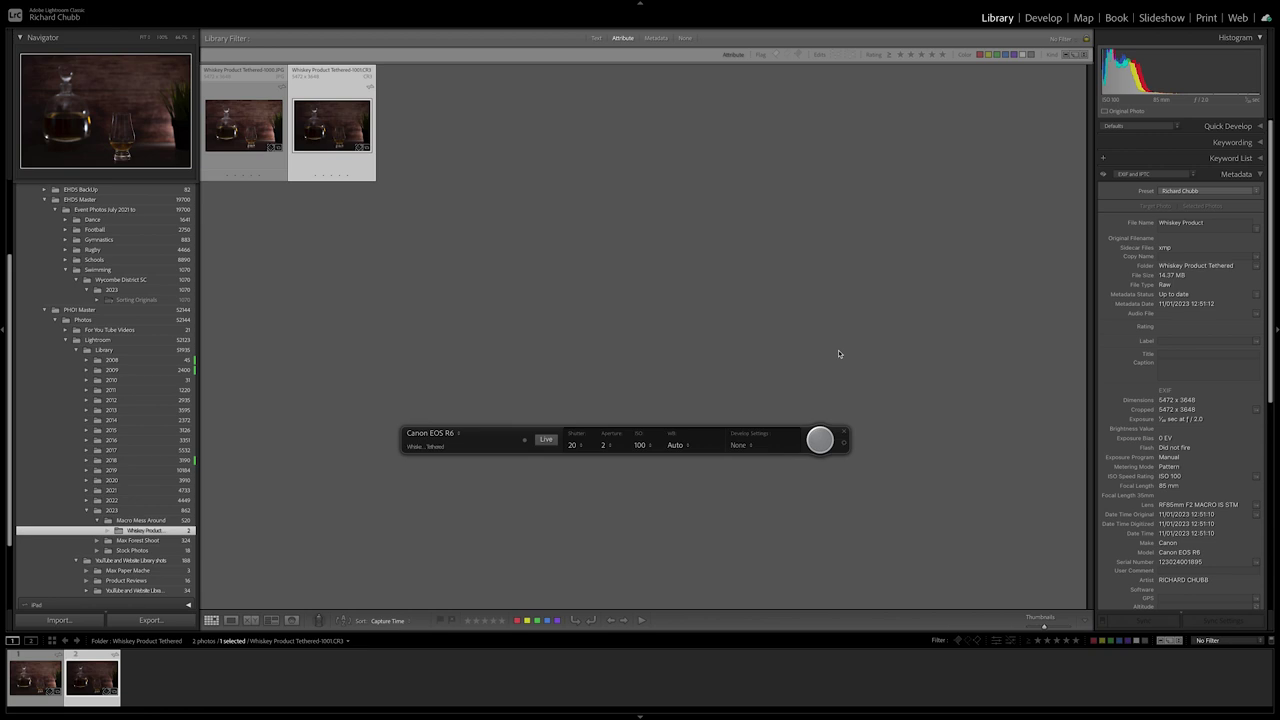
# - Open Live View and arrange it with the capture settings bar below the feed
pyautogui.click(523, 436)
pyautogui.moveTo(523, 436); pyautogui.dragTo(477, 424)
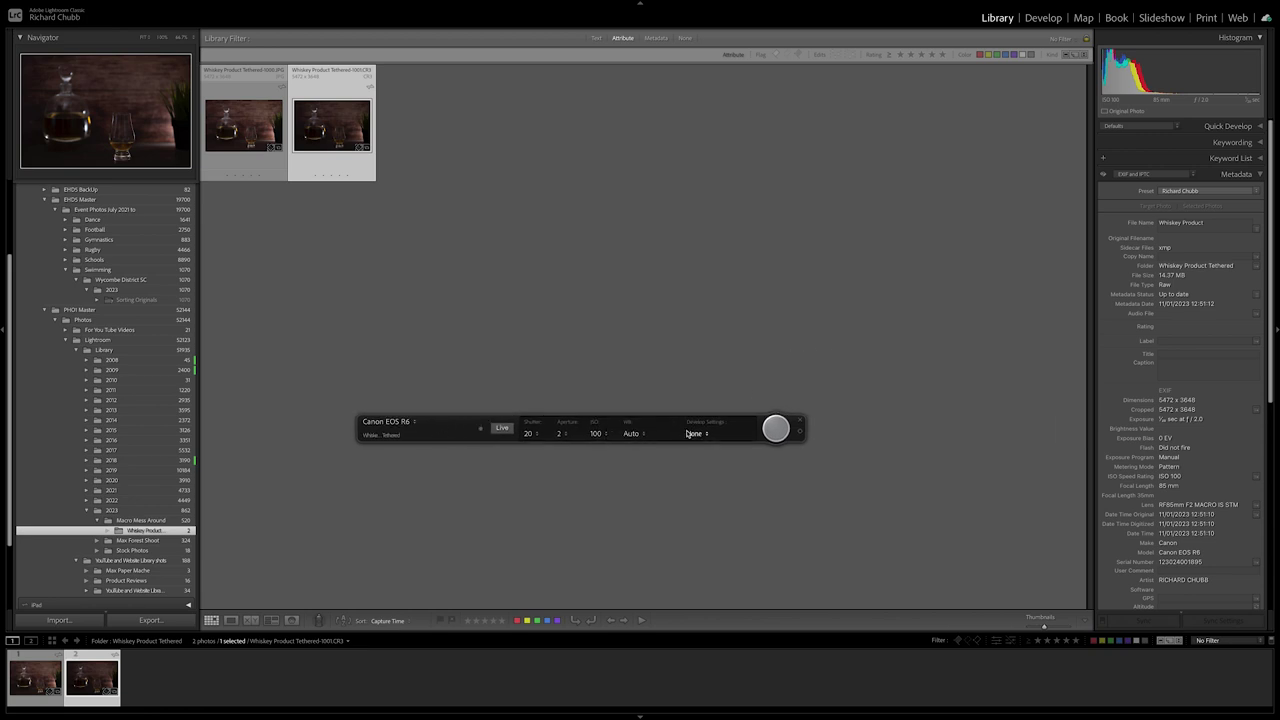
pyautogui.click(502, 429)
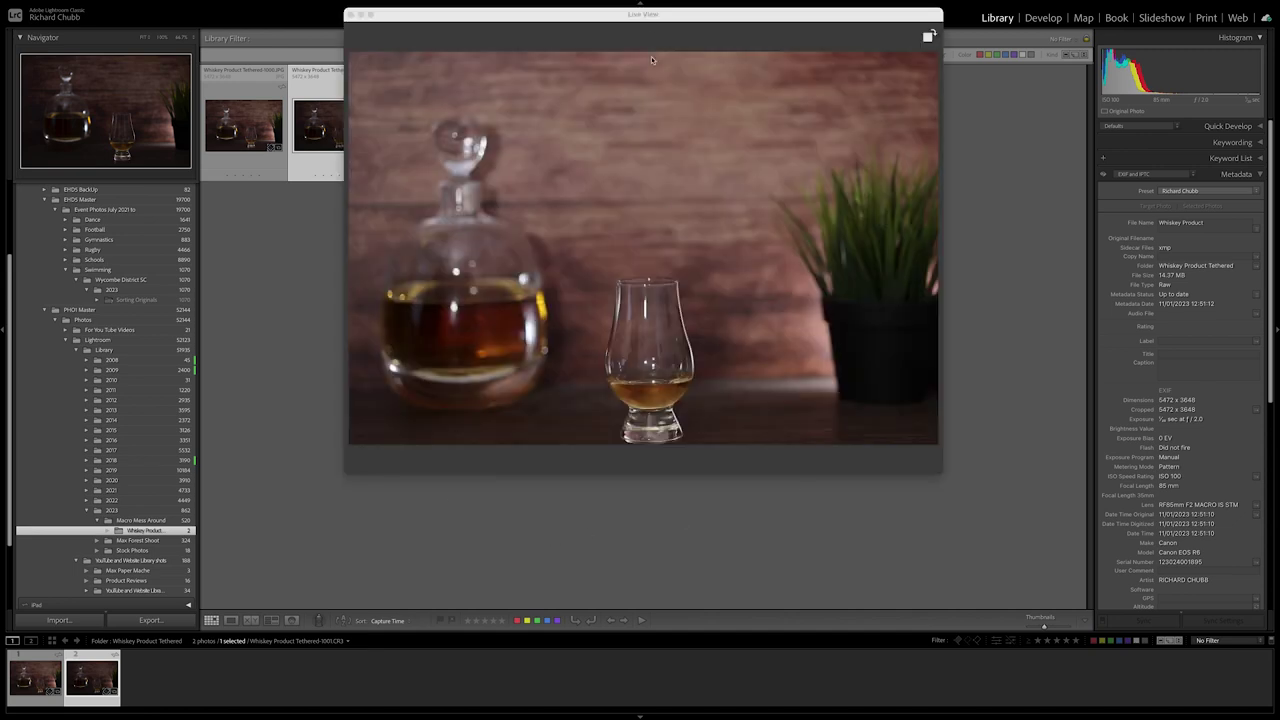
pyautogui.moveTo(649, 14); pyautogui.dragTo(753, 11)
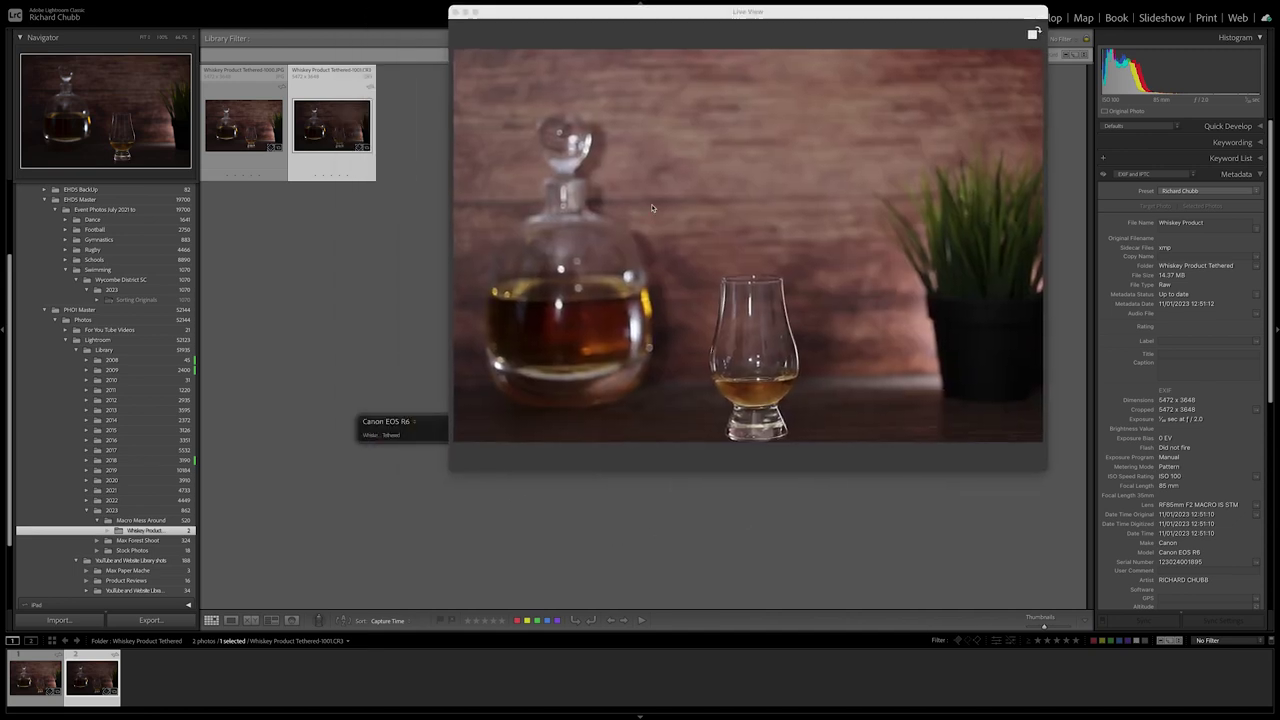
pyautogui.click(437, 426)
pyautogui.moveTo(482, 422); pyautogui.dragTo(490, 530)
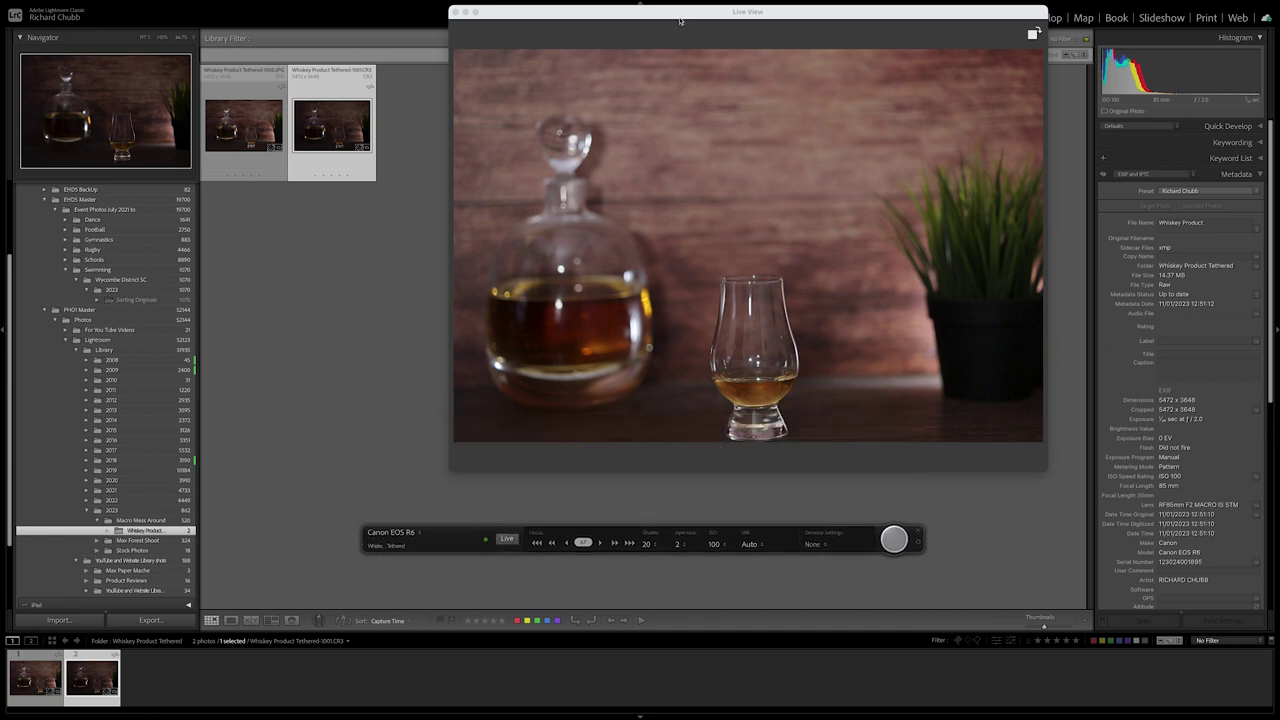
pyautogui.moveTo(679, 20); pyautogui.dragTo(565, 29)
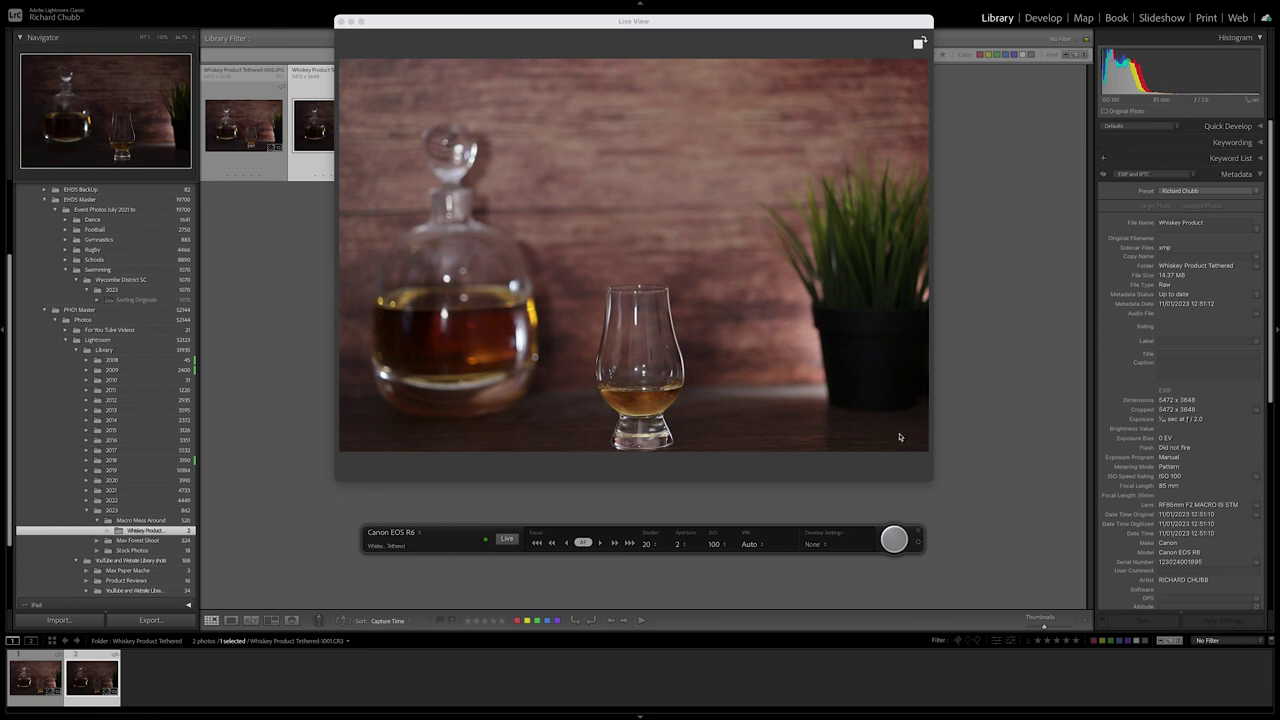
pyautogui.moveTo(458, 20); pyautogui.dragTo(603, 22)
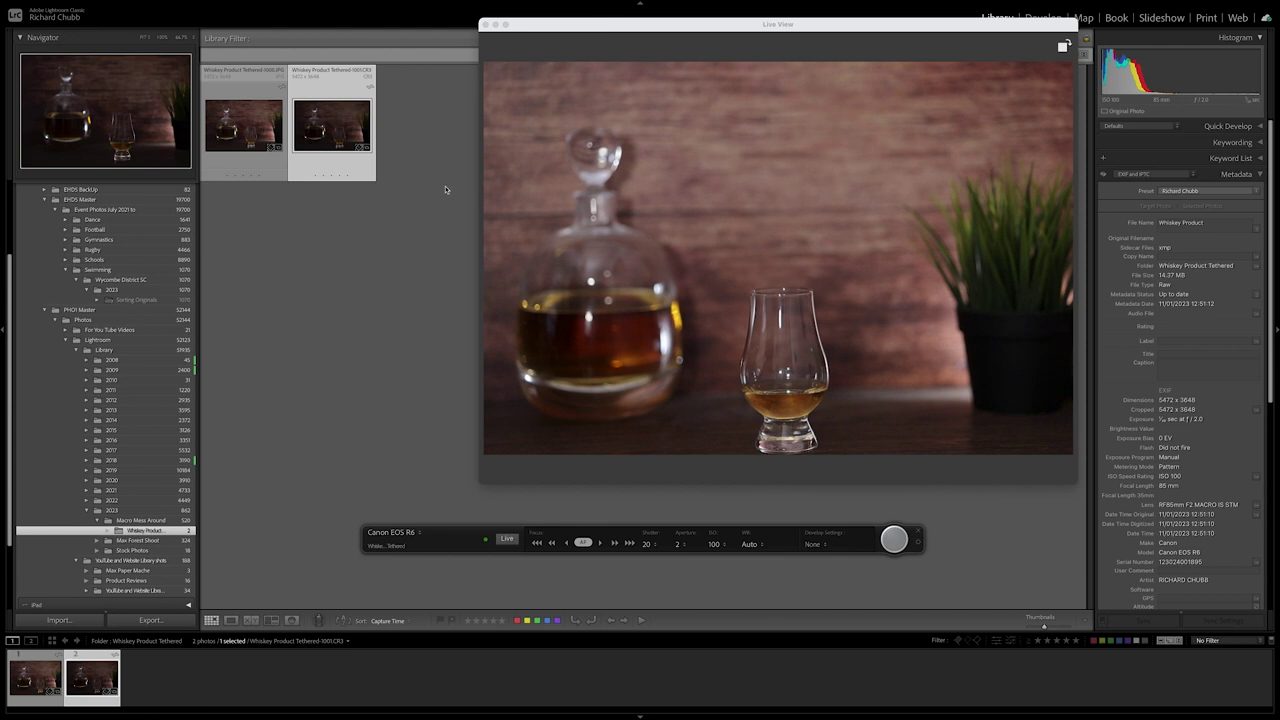
# - Show the whiskey shot in Loupe view and recentre the Live View window over it
pyautogui.doubleClick(341, 133)
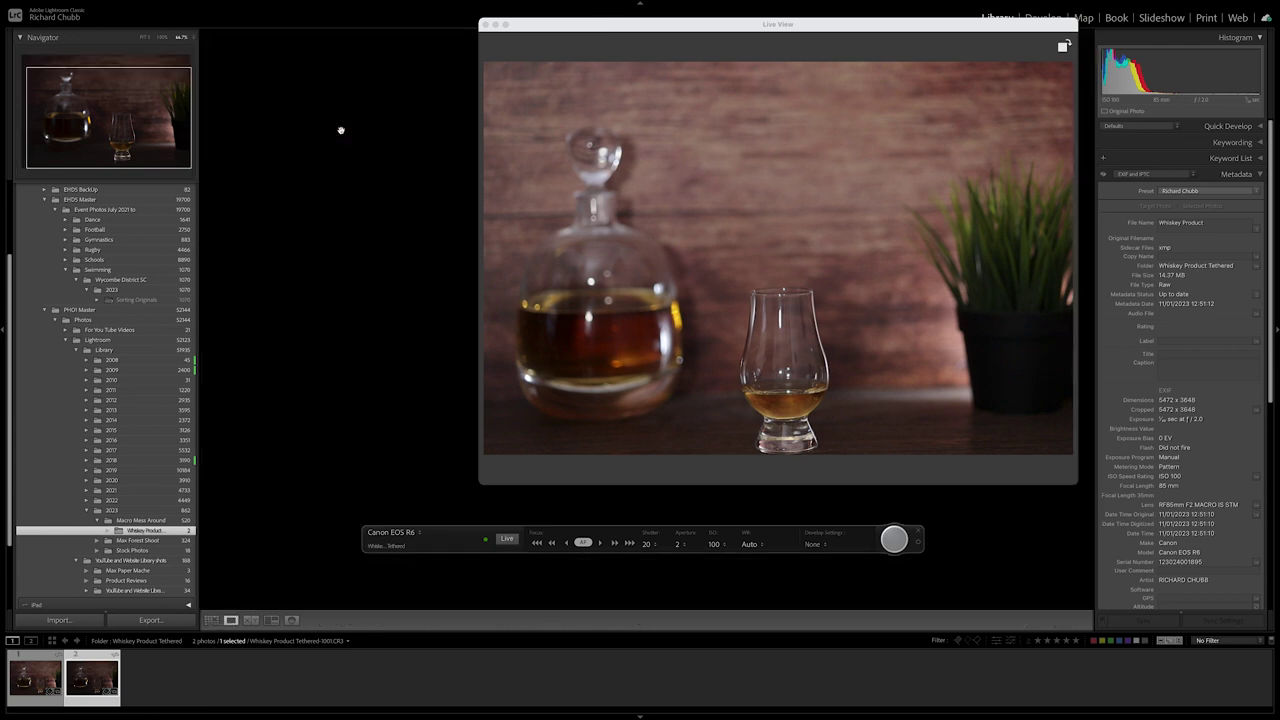
pyautogui.moveTo(745, 24); pyautogui.dragTo(1010, 5)
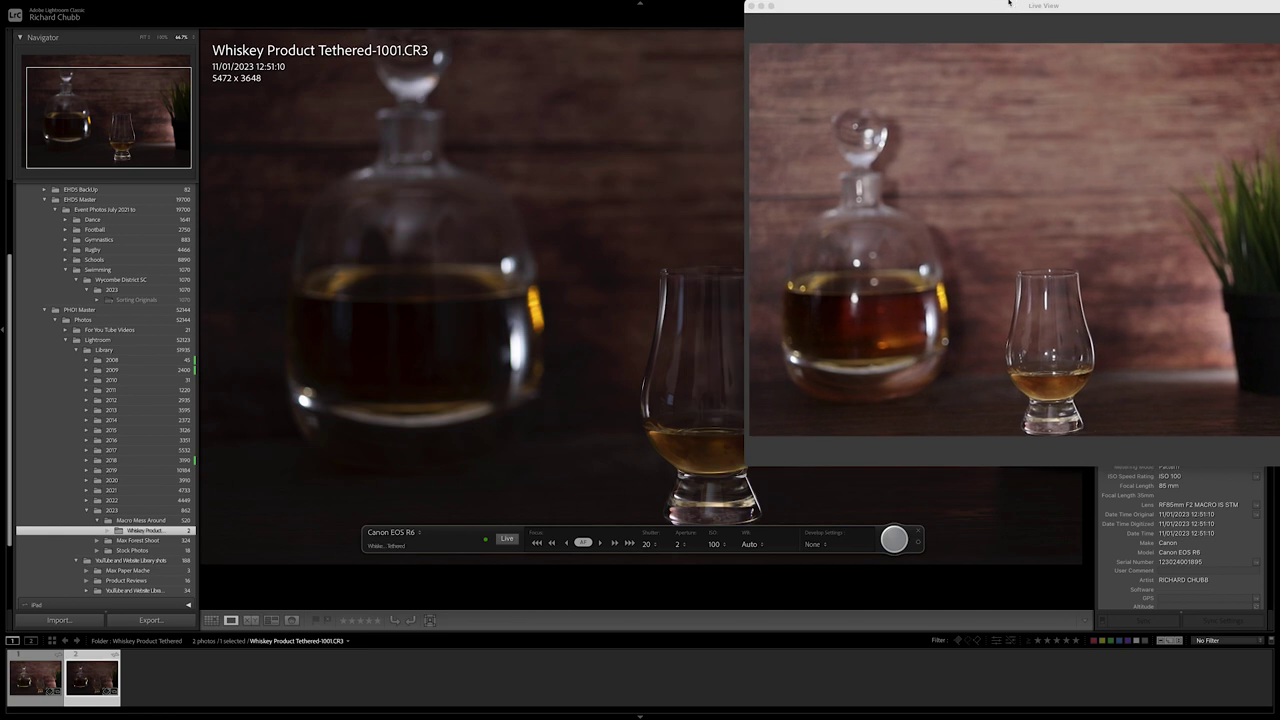
pyautogui.moveTo(619, 532); pyautogui.dragTo(620, 582)
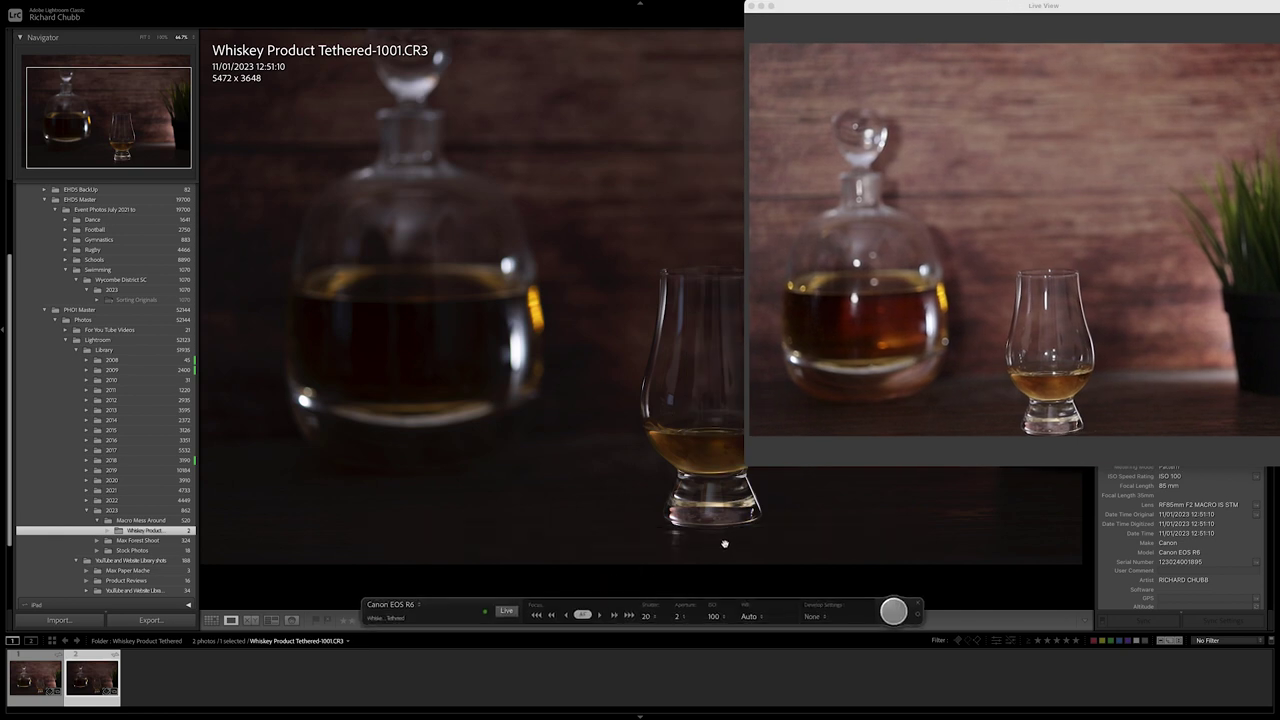
pyautogui.click(624, 603)
pyautogui.moveTo(624, 603); pyautogui.dragTo(616, 577)
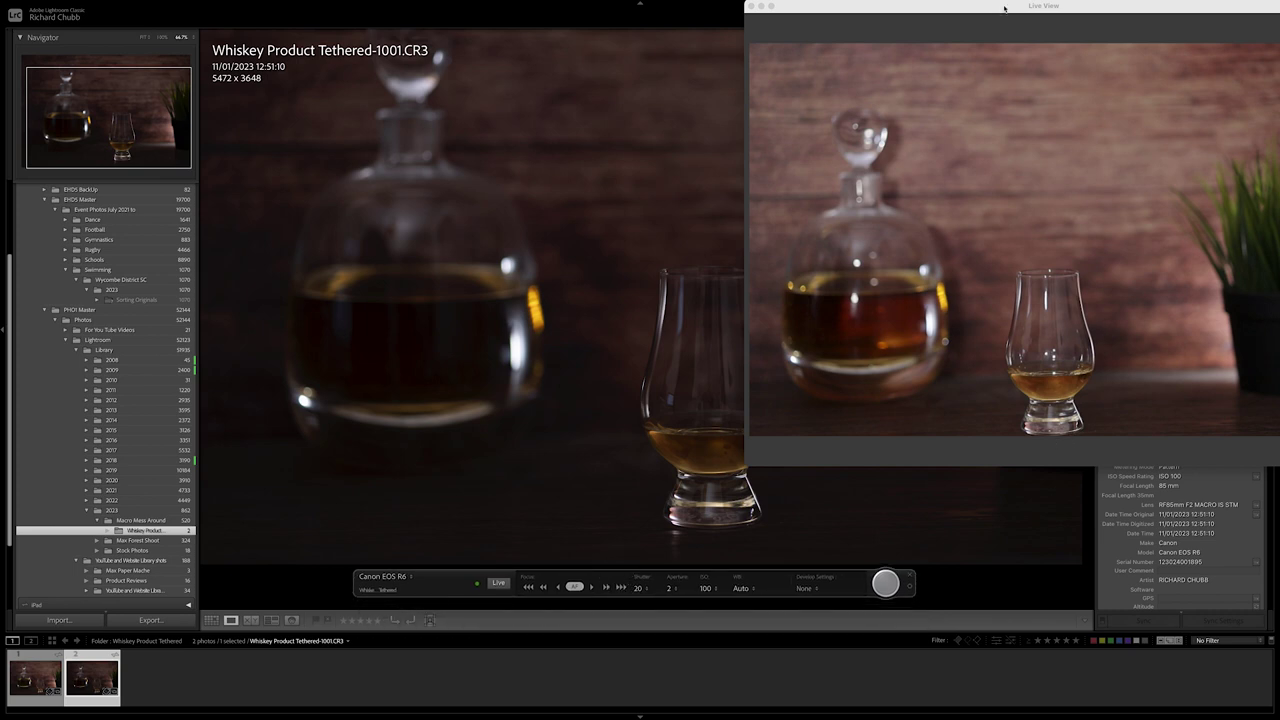
pyautogui.moveTo(1004, 7); pyautogui.dragTo(604, 7)
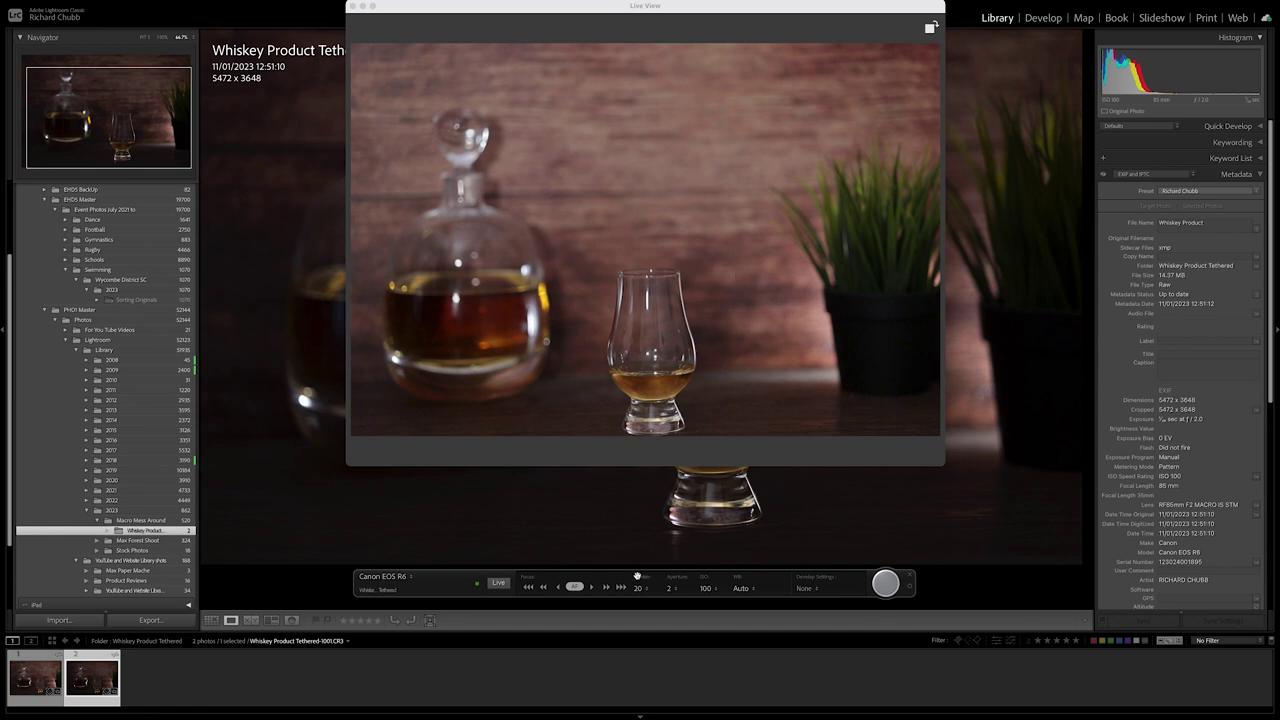
# - Try aperture f/7.1 and shutter 0.8 then 0.5 seconds, keeping ISO at 100
pyautogui.moveTo(637, 576); pyautogui.dragTo(618, 508)
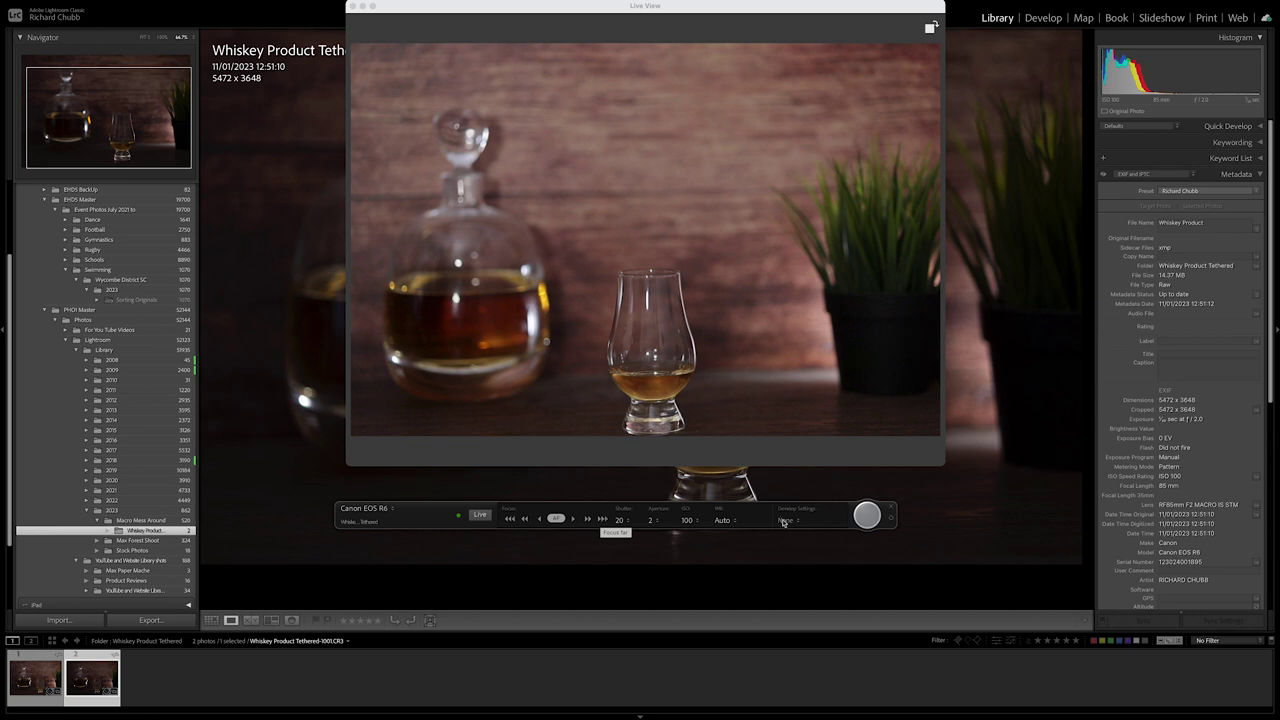
pyautogui.click(652, 520)
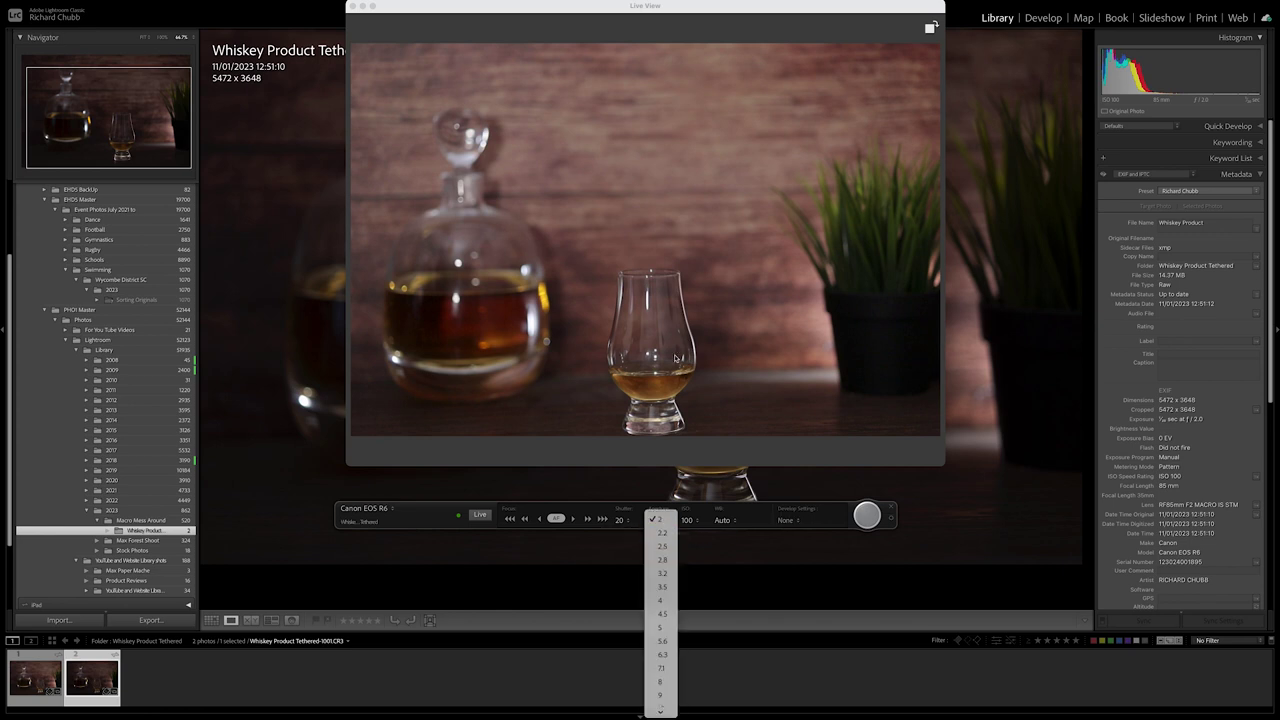
pyautogui.click(661, 668)
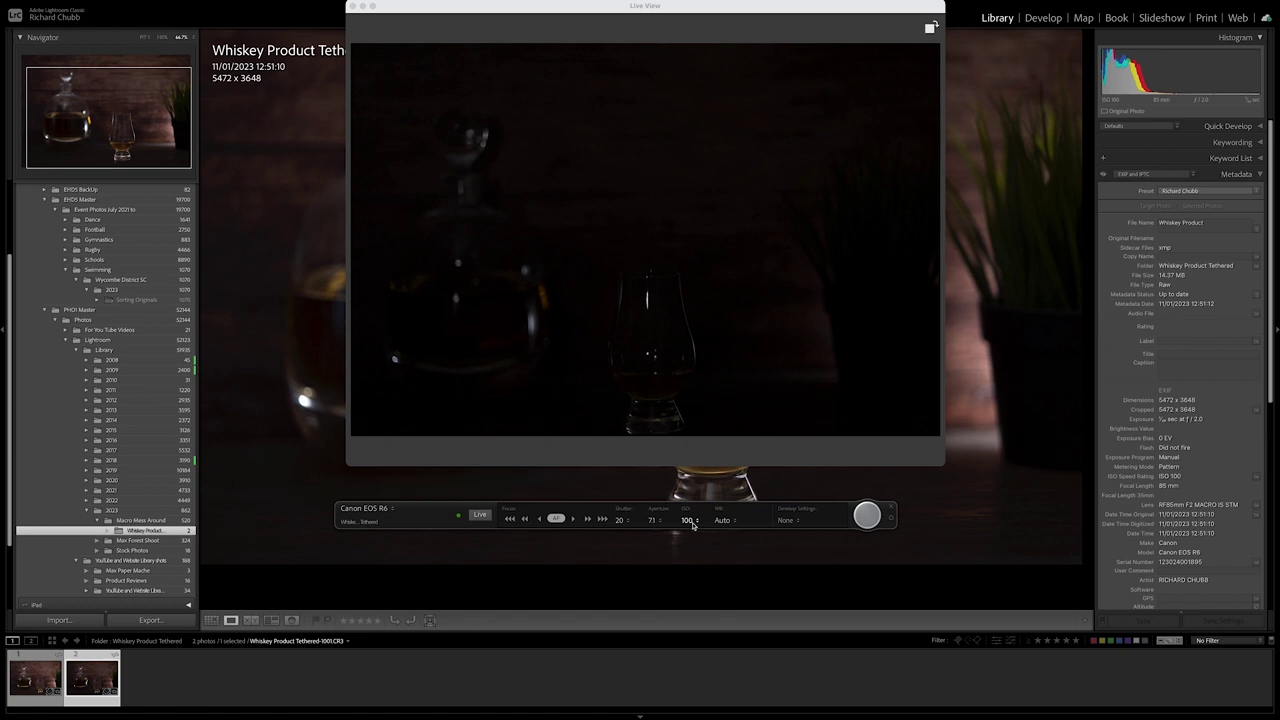
pyautogui.click(624, 521)
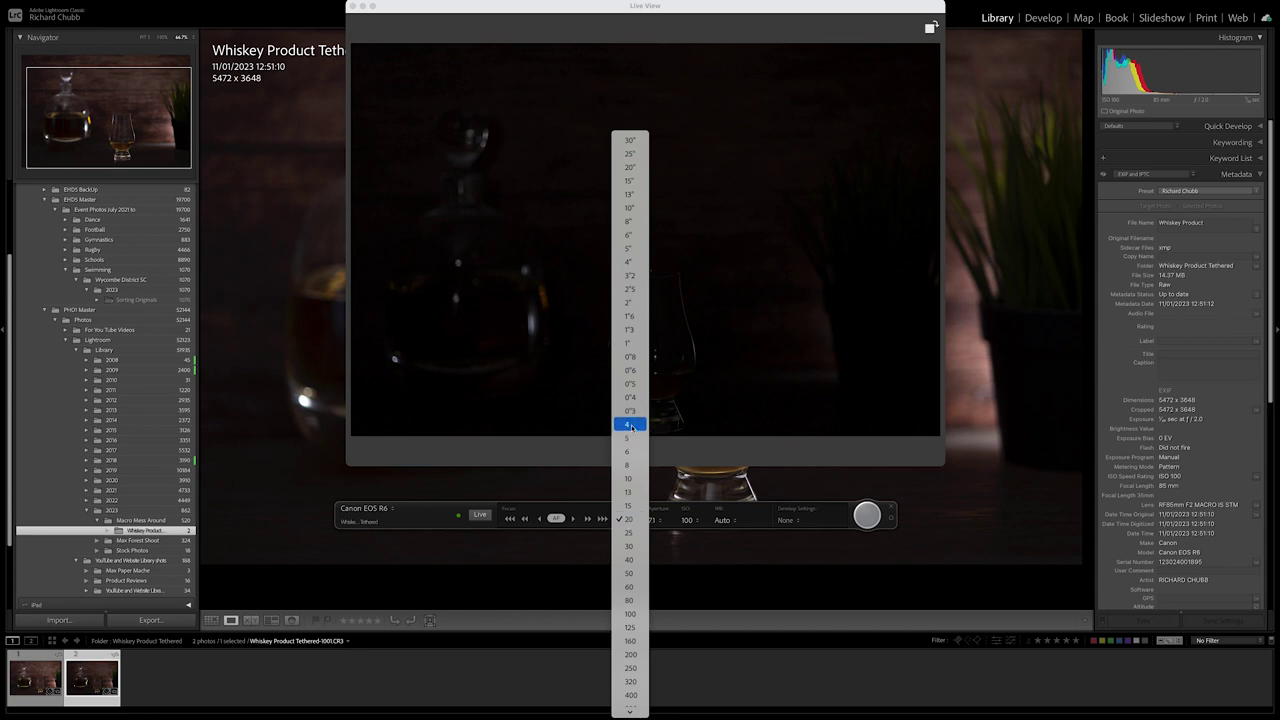
pyautogui.click(629, 356)
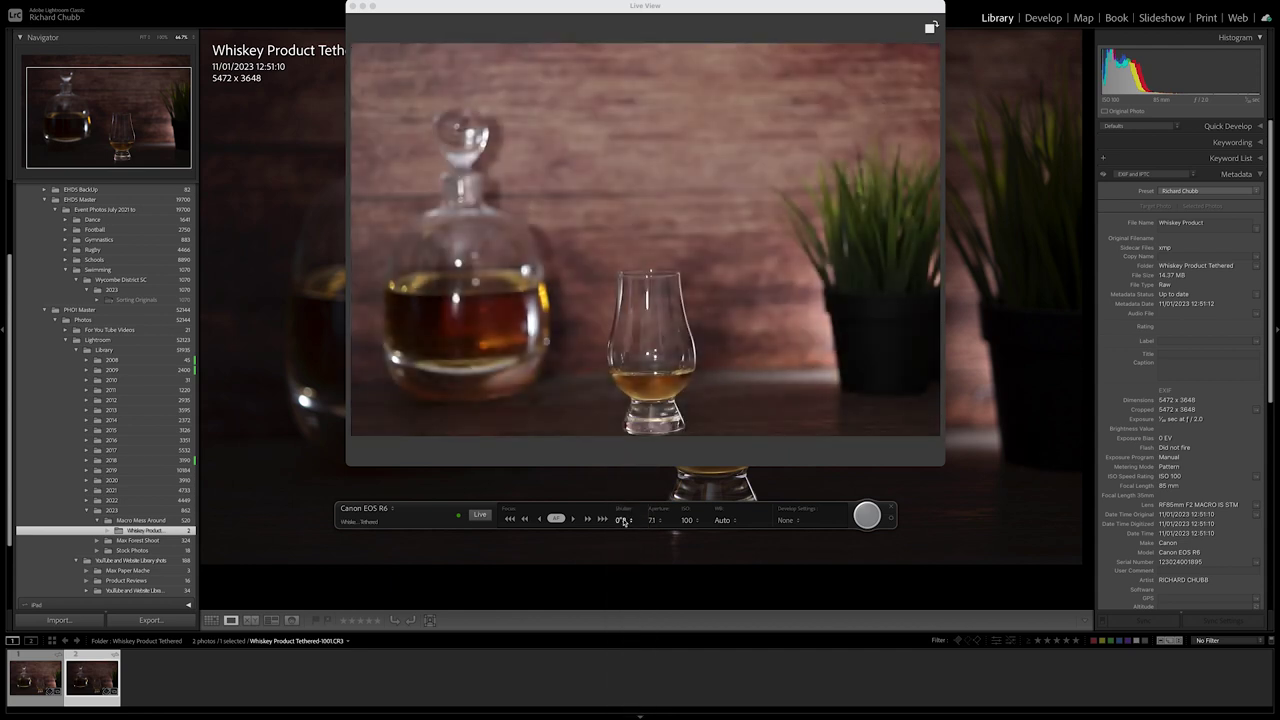
pyautogui.click(622, 521)
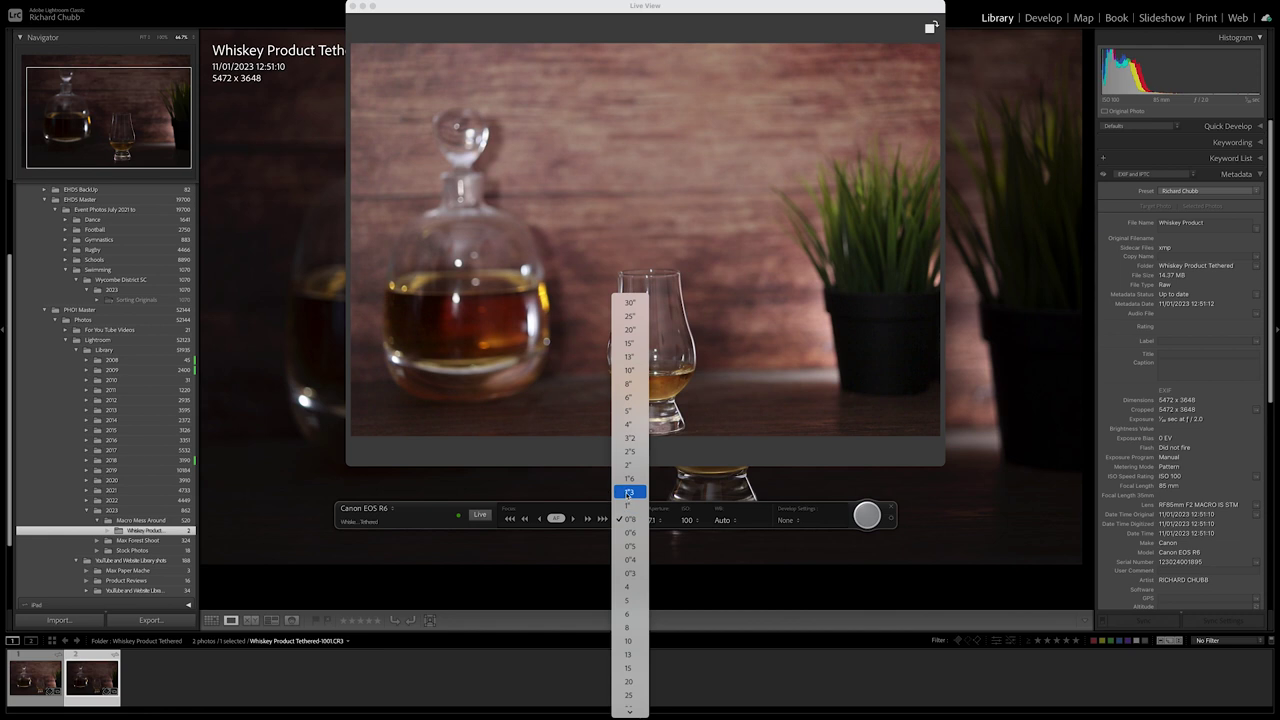
pyautogui.click(629, 546)
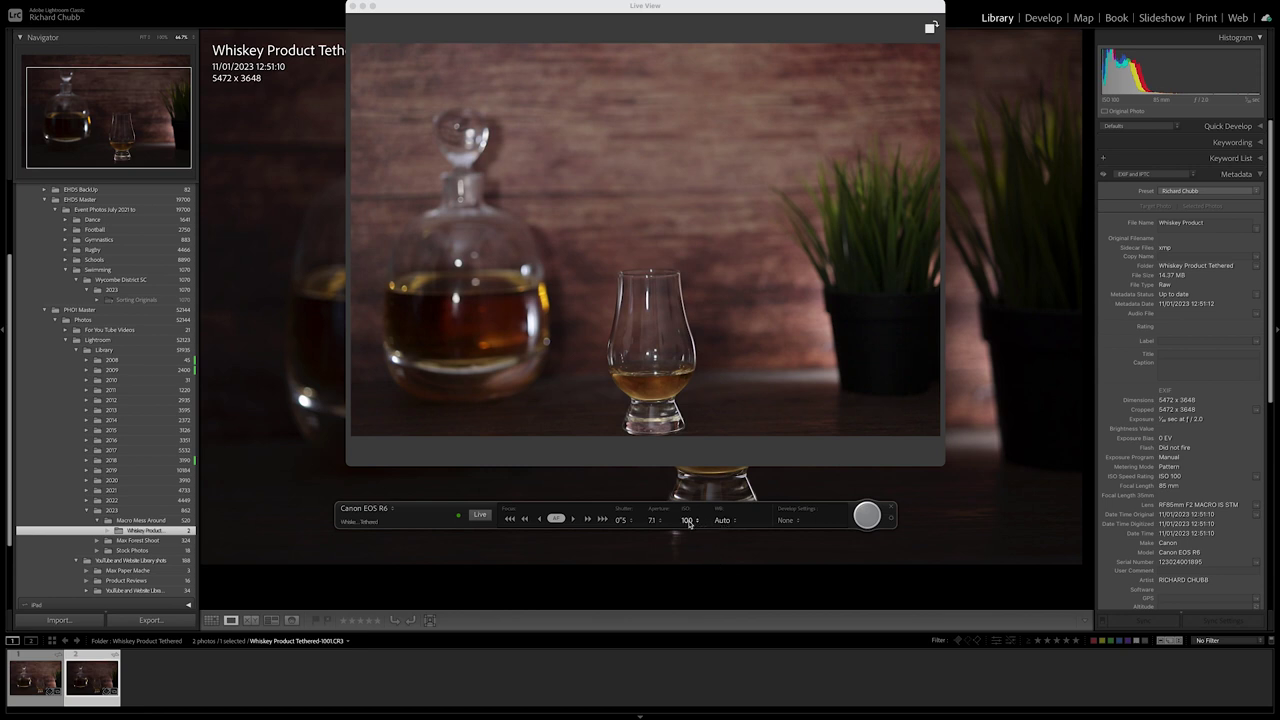
pyautogui.click(688, 521)
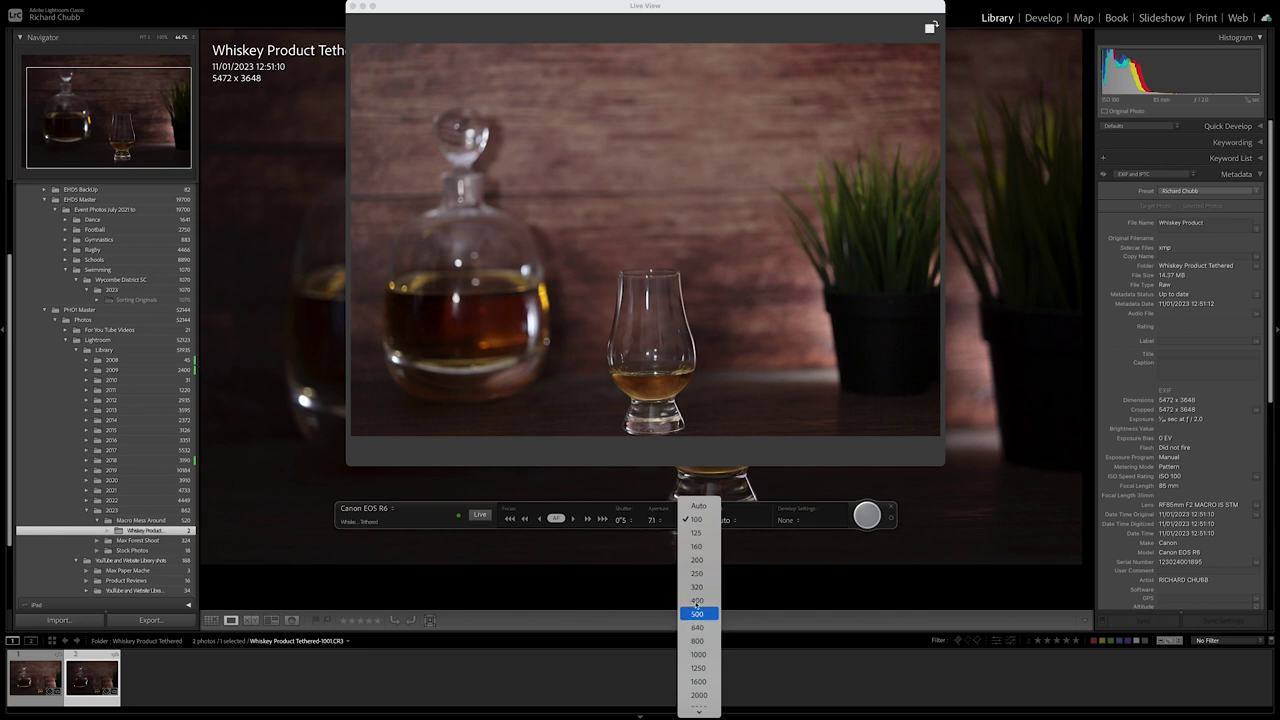
pyautogui.click(696, 519)
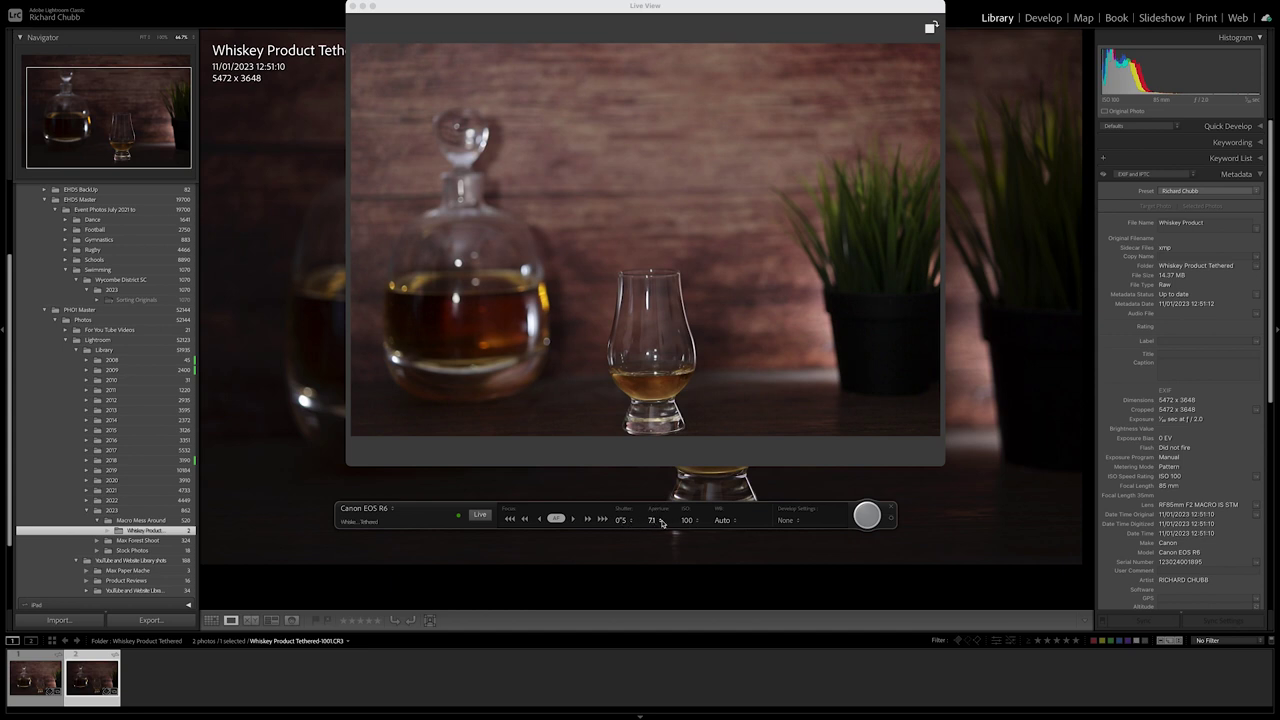
# - Step the aperture through f/2 and f/3.2, settling on f/4
pyautogui.click(660, 521)
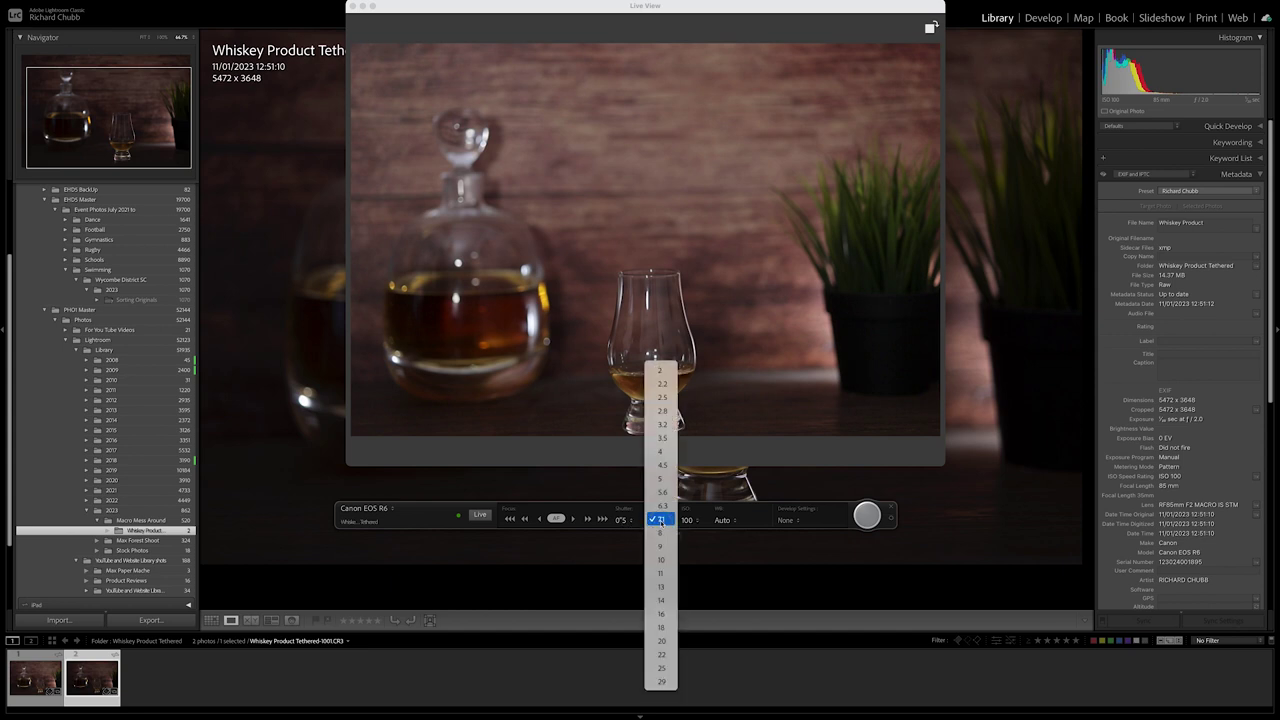
pyautogui.click(660, 370)
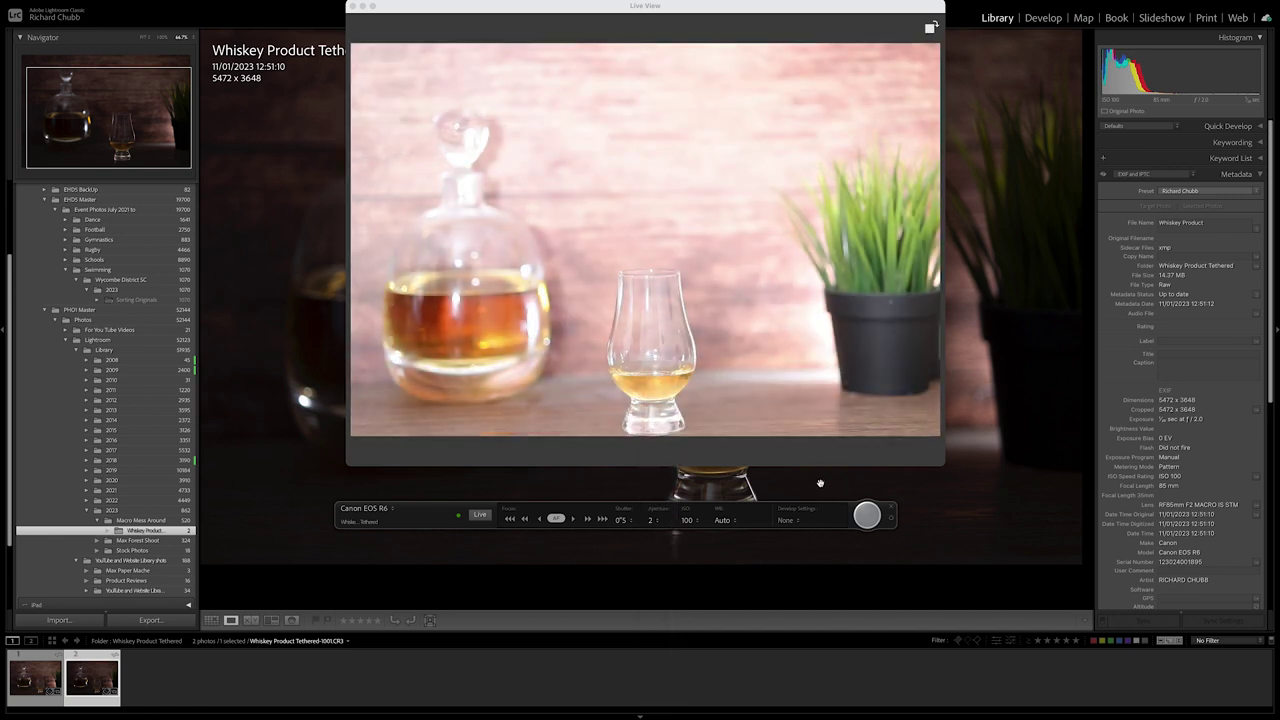
pyautogui.click(655, 522)
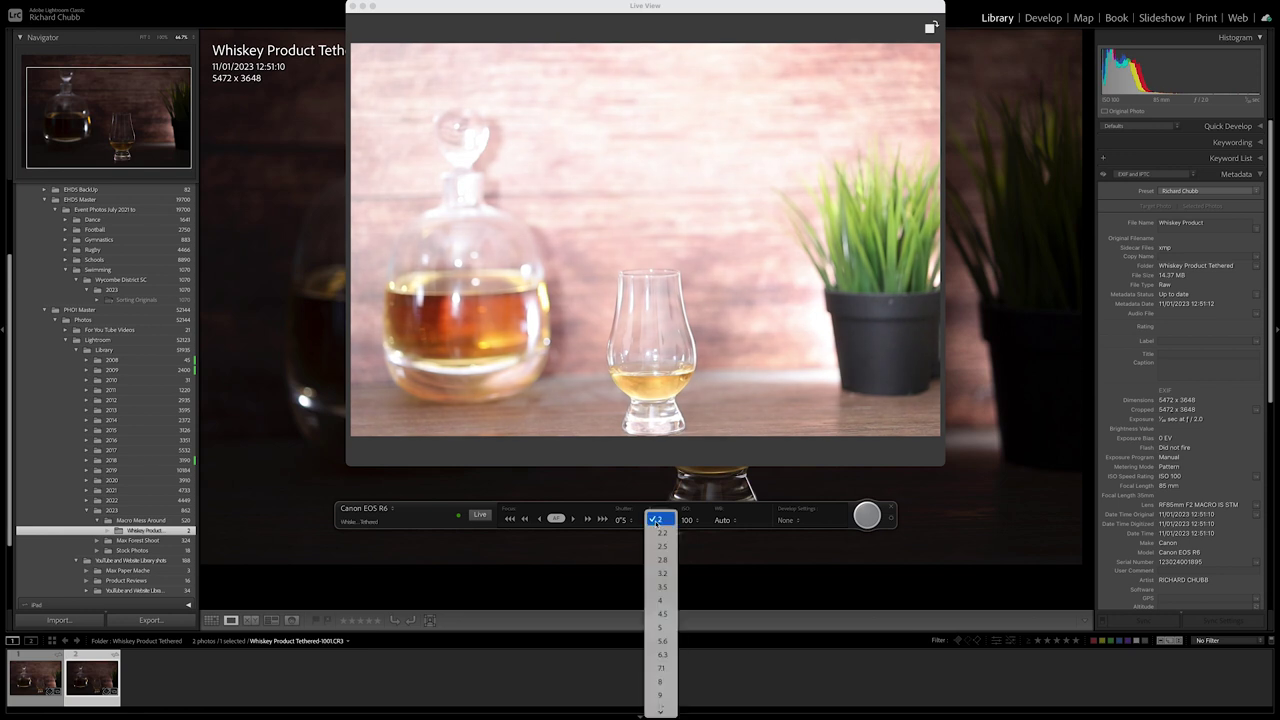
pyautogui.click(660, 575)
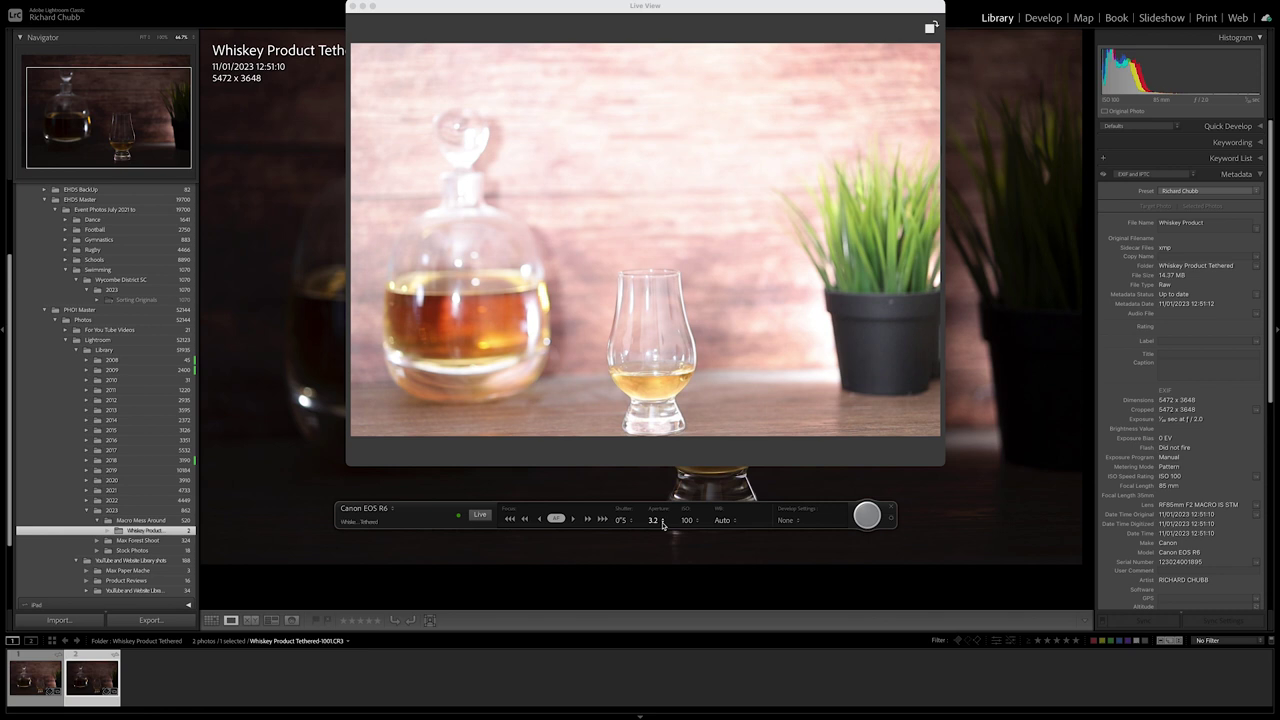
pyautogui.click(662, 525)
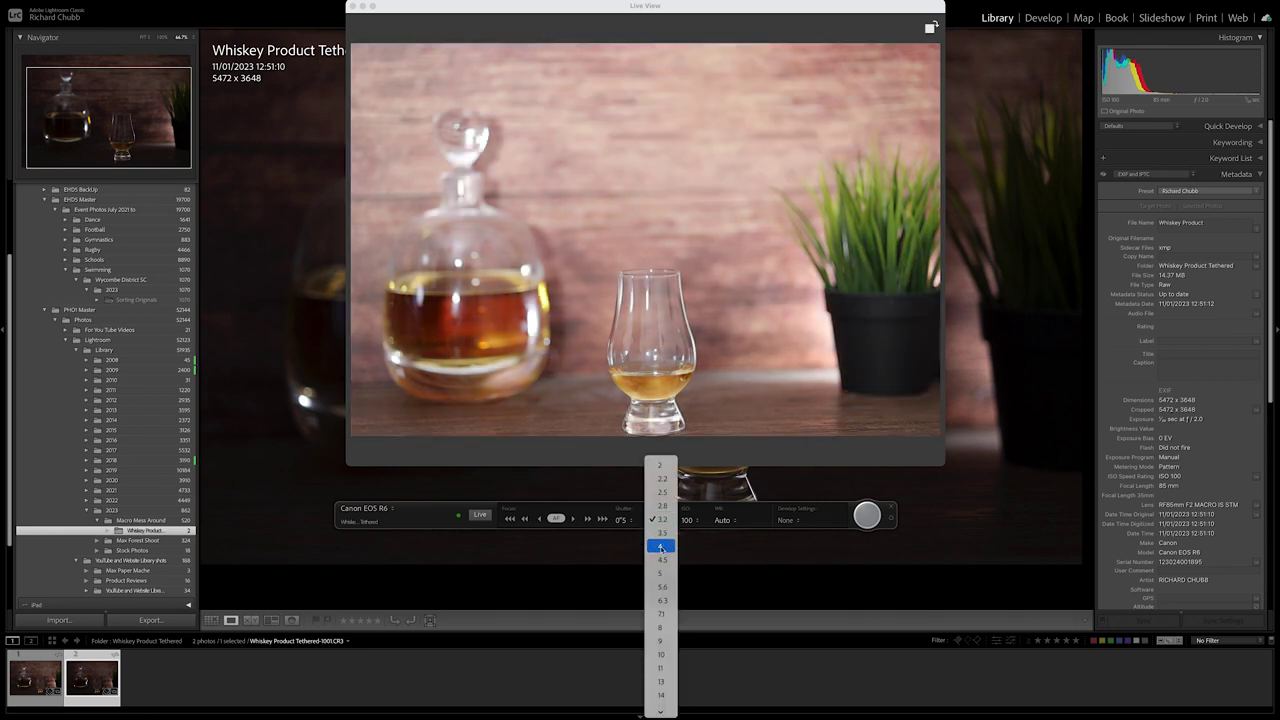
pyautogui.click(658, 544)
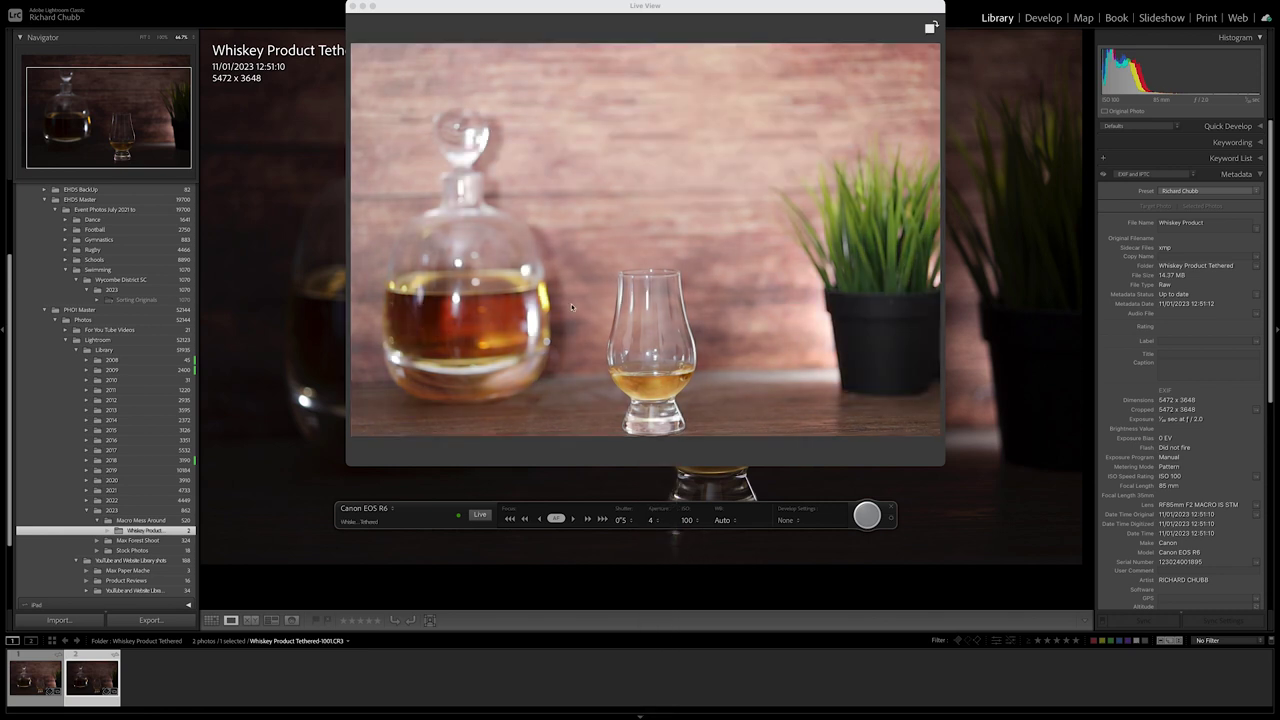
# - Switch to Grid view and shift the Live View window to reveal the four thumbnails
pyautogui.click(211, 621)
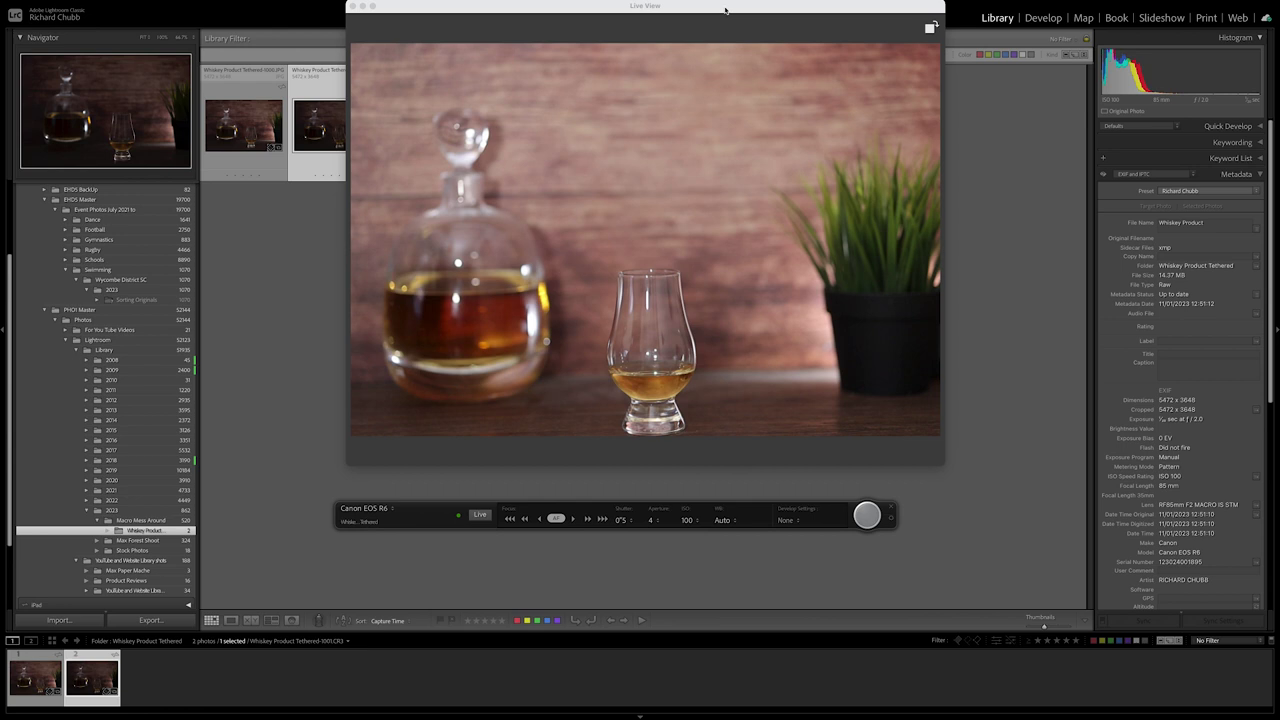
pyautogui.moveTo(725, 14); pyautogui.dragTo(975, 25)
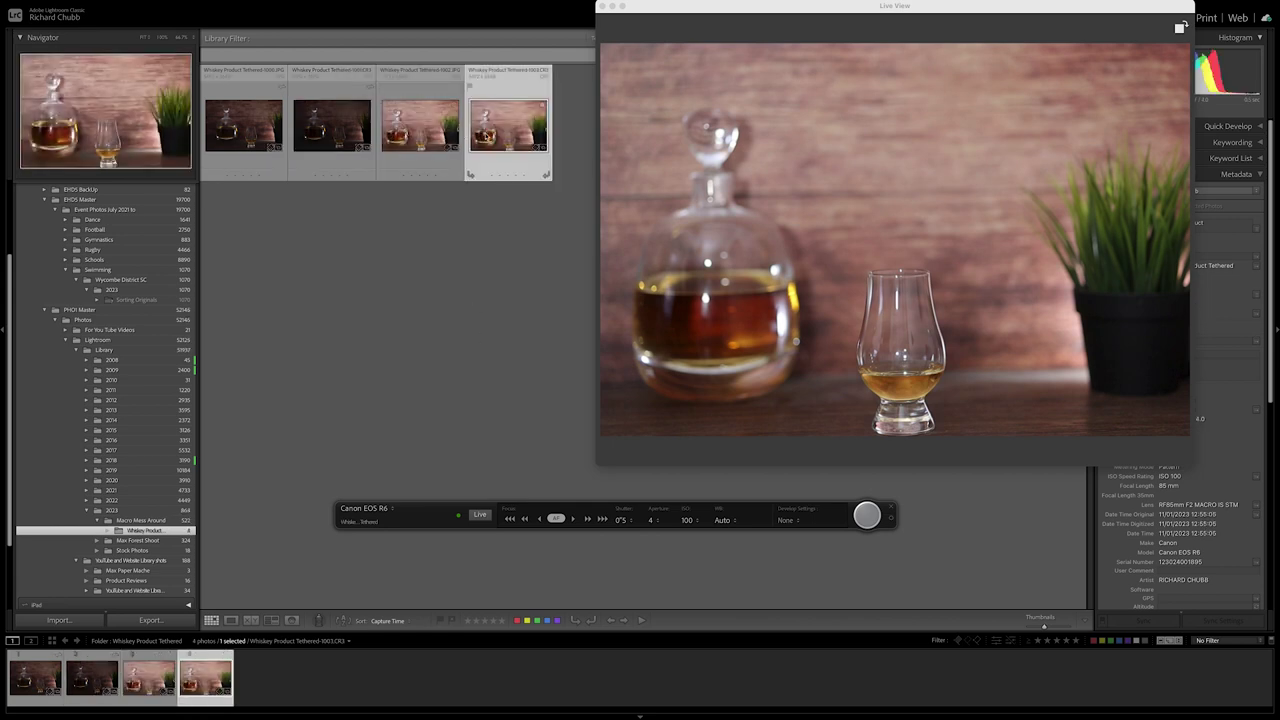
pyautogui.moveTo(744, 12); pyautogui.dragTo(472, 26)
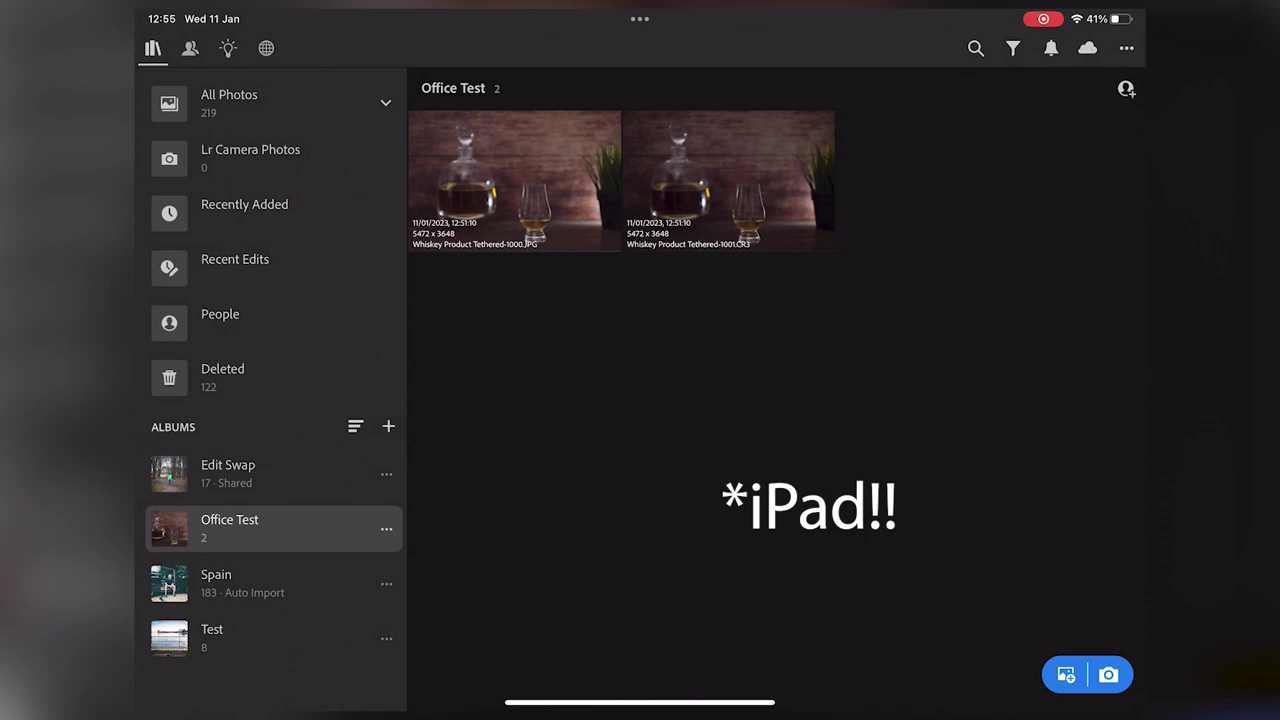
# - Check cloud sync status on the iPad and open the second whiskey shot full size
pyautogui.click(1087, 48)
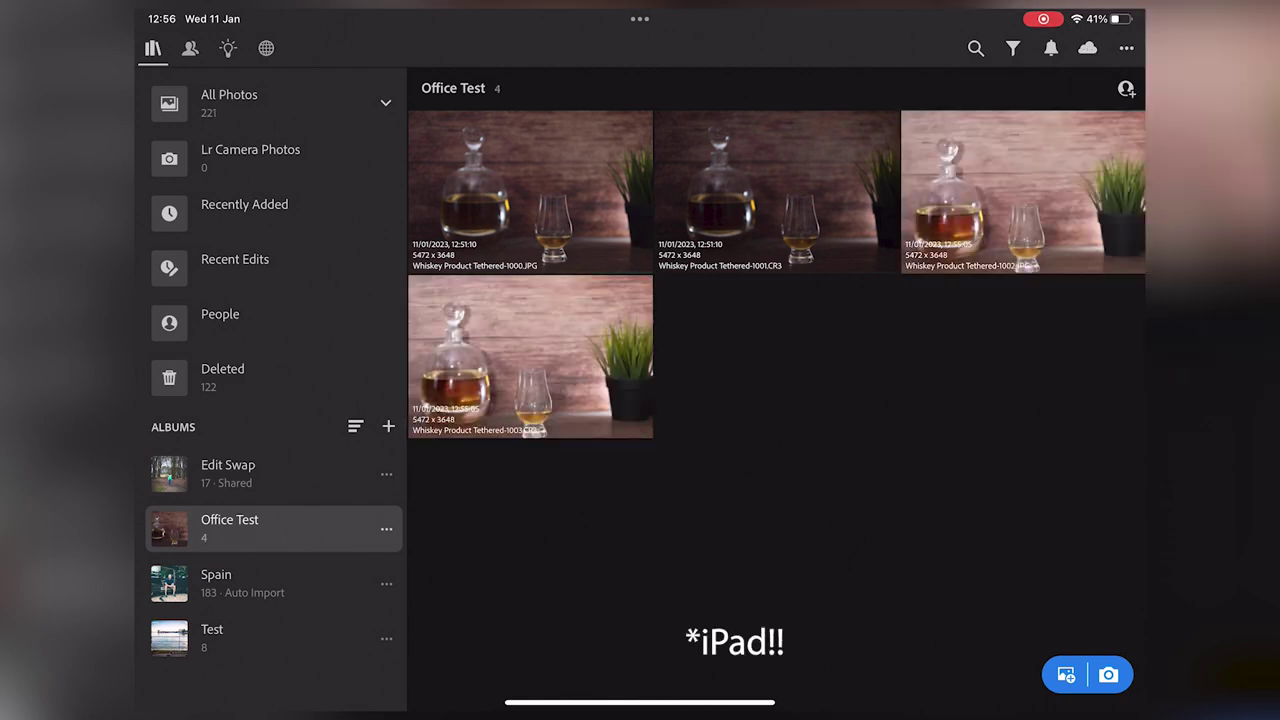
pyautogui.click(776, 190)
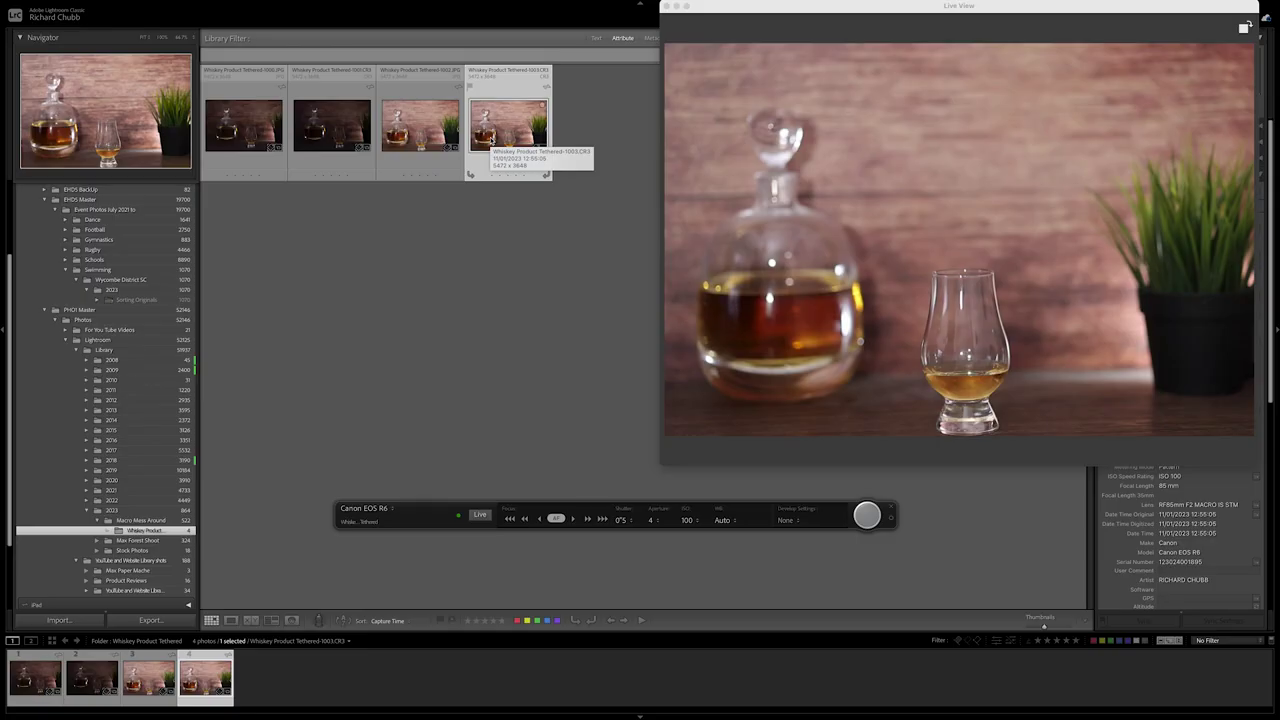
# - Move the Live View window left to expose the histogram and metadata panels
pyautogui.moveTo(734, 6); pyautogui.dragTo(444, 16)
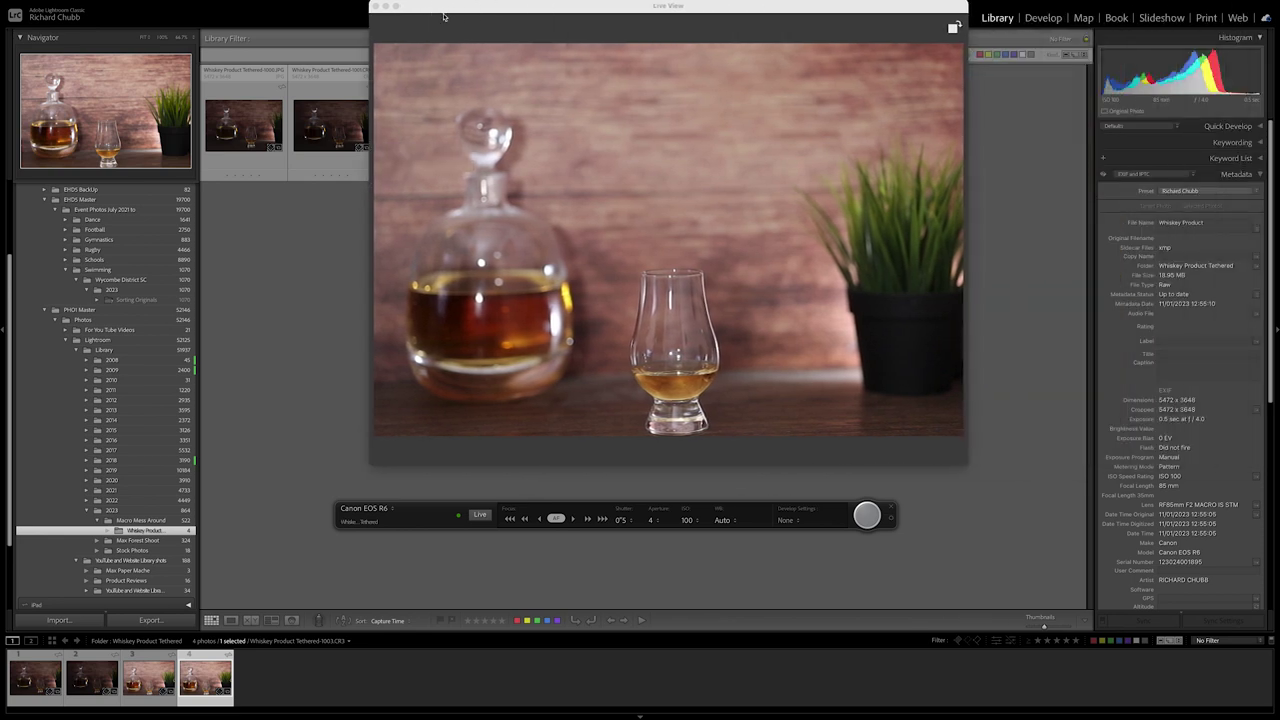